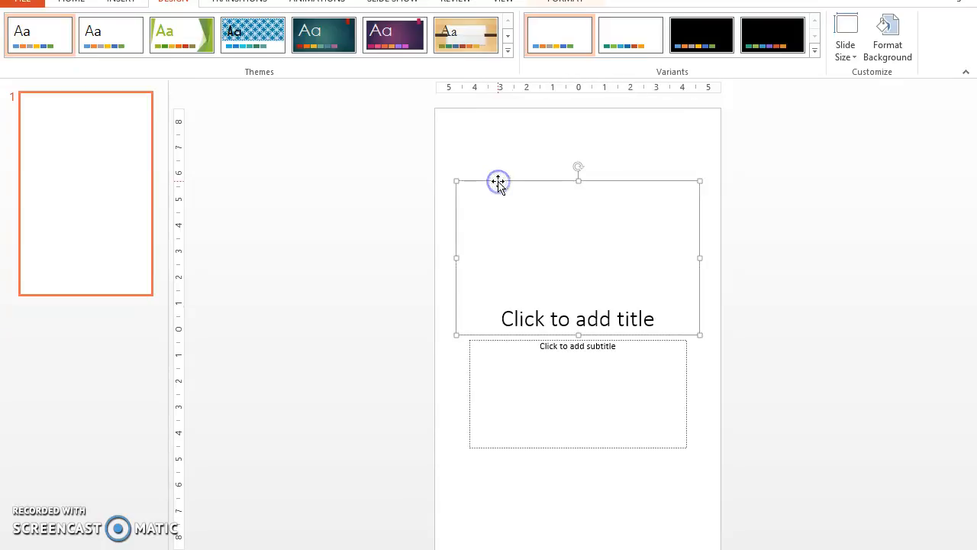
# Step: Delete the empty title and subtitle placeholders from the slide
pyautogui.click(534, 341)
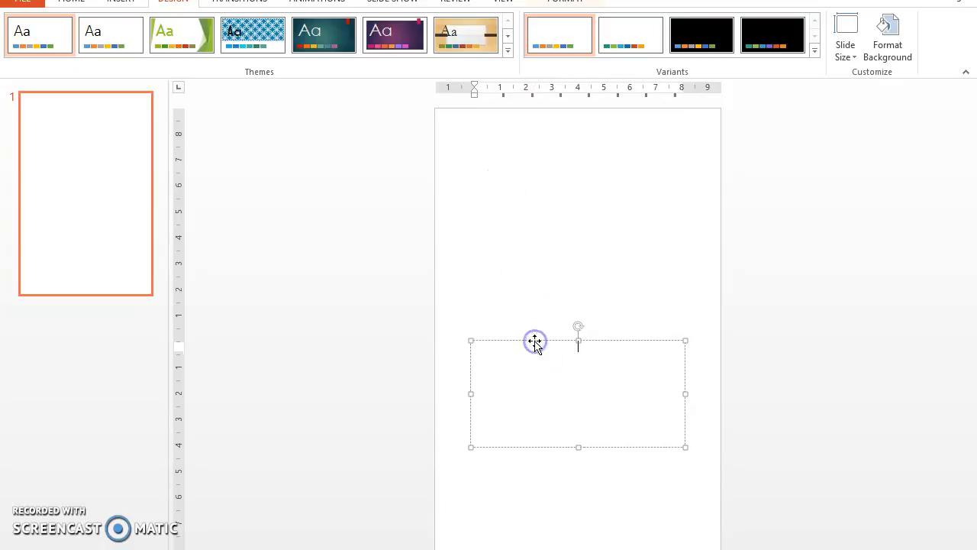
pyautogui.click(534, 339)
pyautogui.press('Delete')
# Step: Open the background formatting options and view the colour choices for a solid fill
pyautogui.click(886, 35)
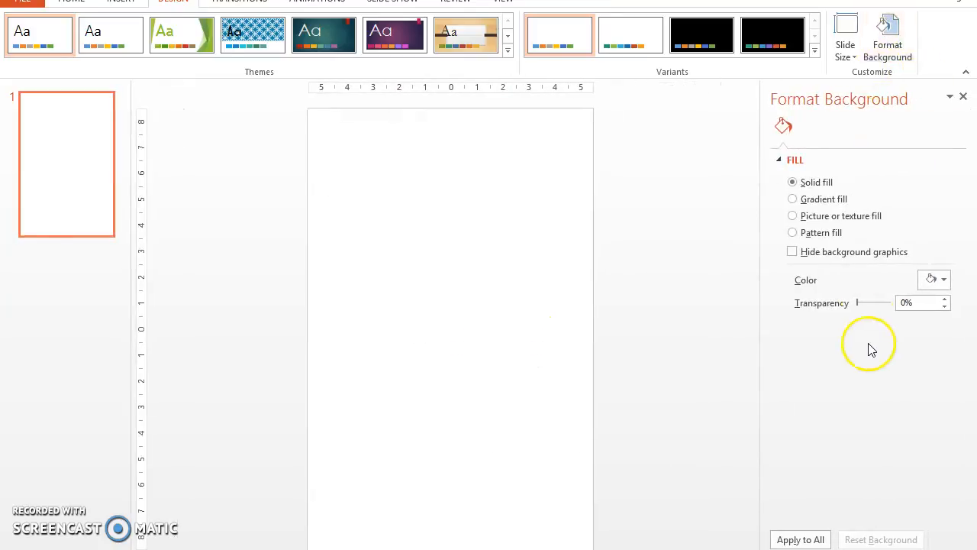
pyautogui.click(793, 183)
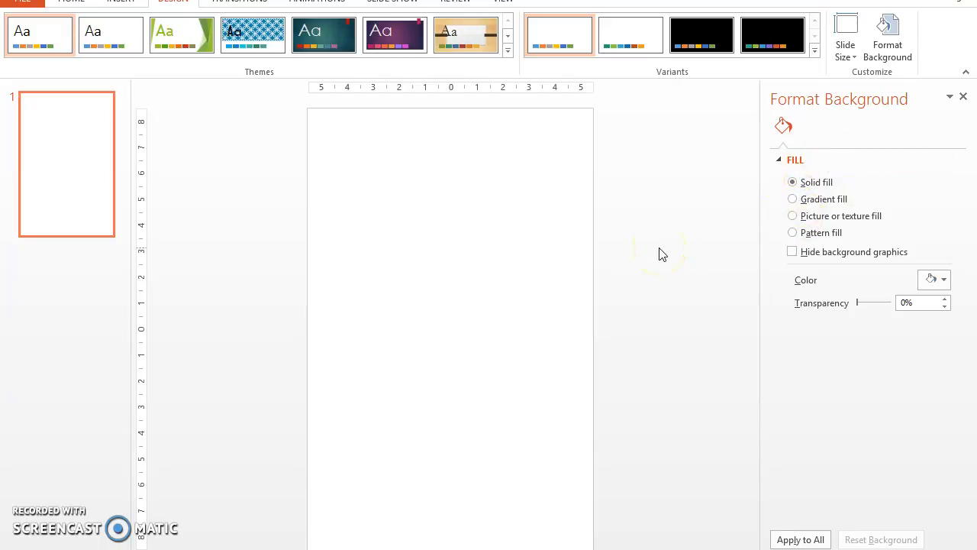
pyautogui.click(945, 281)
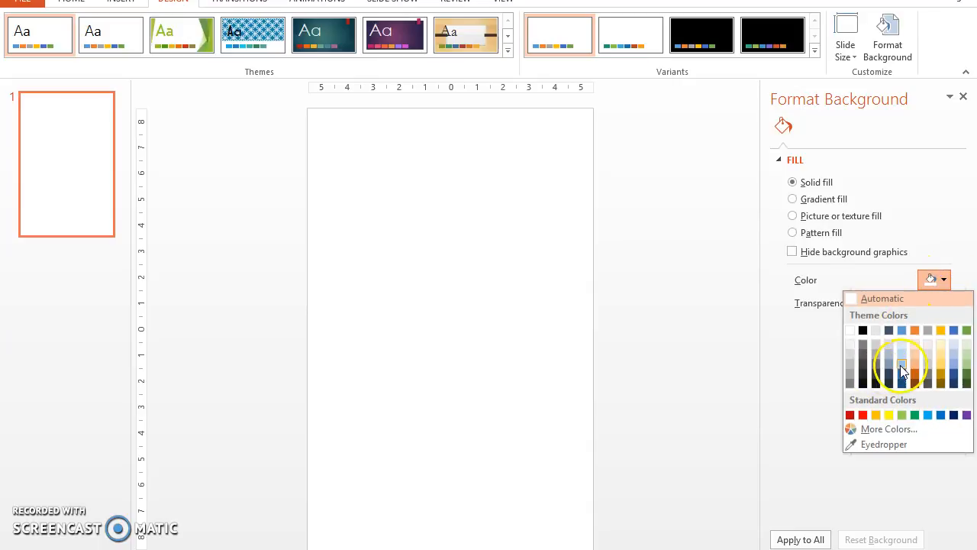
pyautogui.click(676, 252)
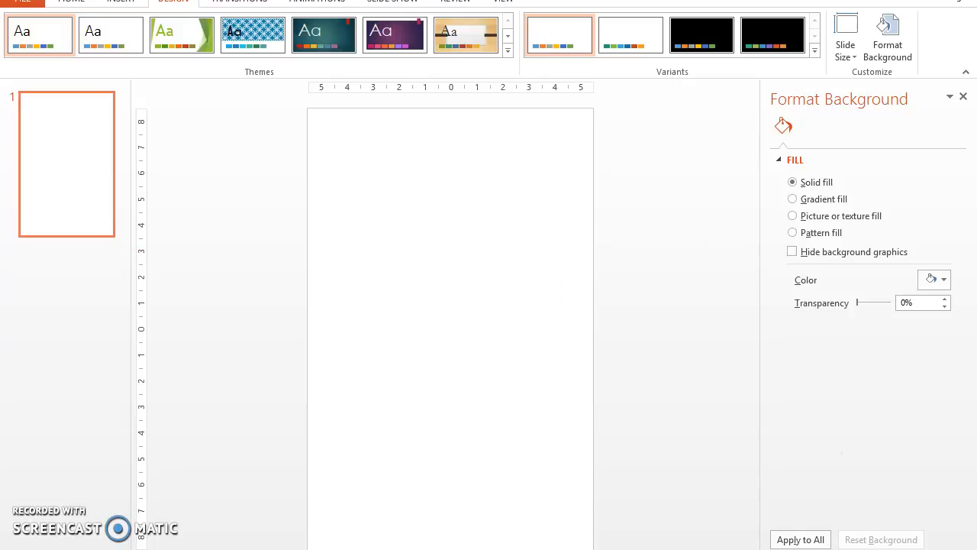
# Step: Switch to the PDF rubric and review the poster criteria from the stoplight resemblance down to consistent shapes
pyautogui.moveTo(298, 545)
pyautogui.click(113, 475)
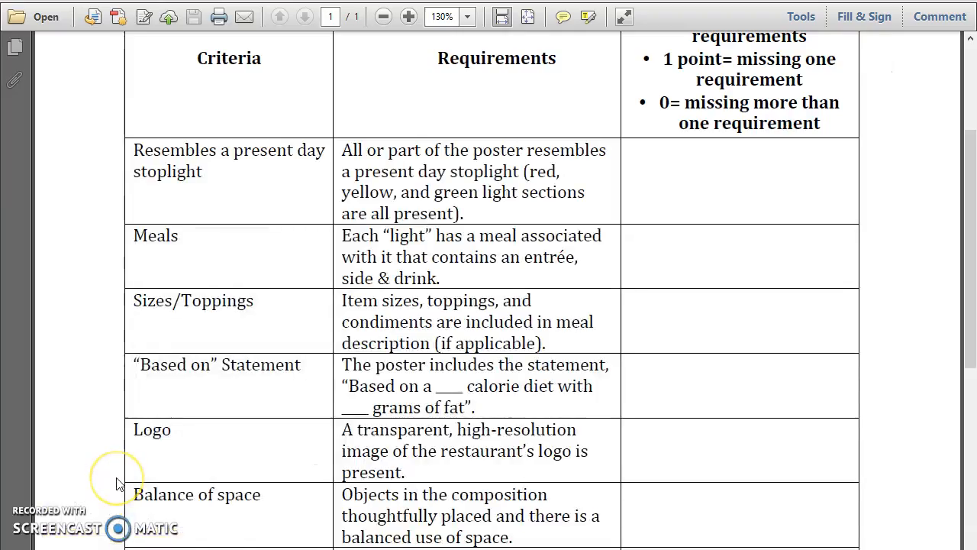
pyautogui.scroll(-5, 117, 484)
pyautogui.scroll(-1, 117, 483)
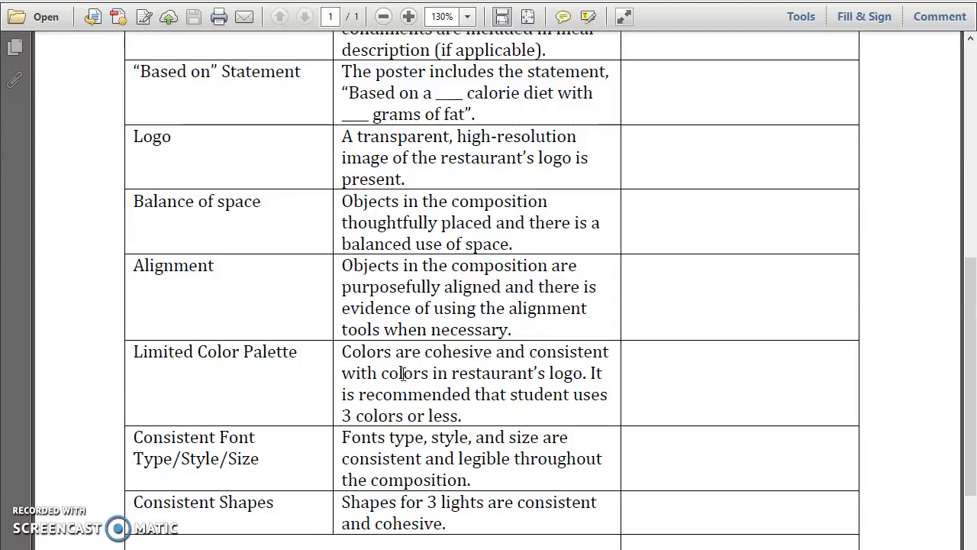
pyautogui.click(971, 389)
pyautogui.moveTo(971, 389); pyautogui.dragTo(966, 268)
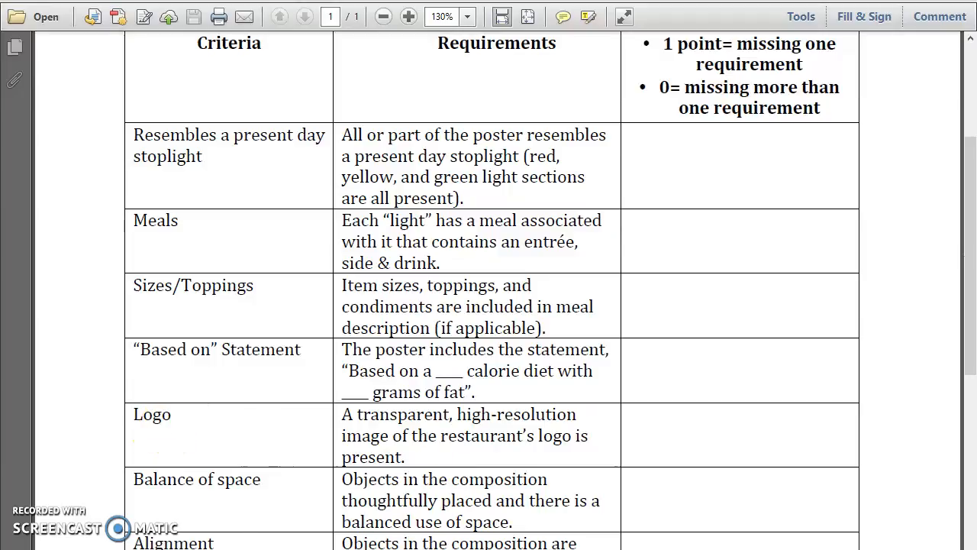
# Step: Switch to the Bing results page in the browser and run a new search for "taco bell logo"
pyautogui.moveTo(157, 549)
pyautogui.click(167, 406)
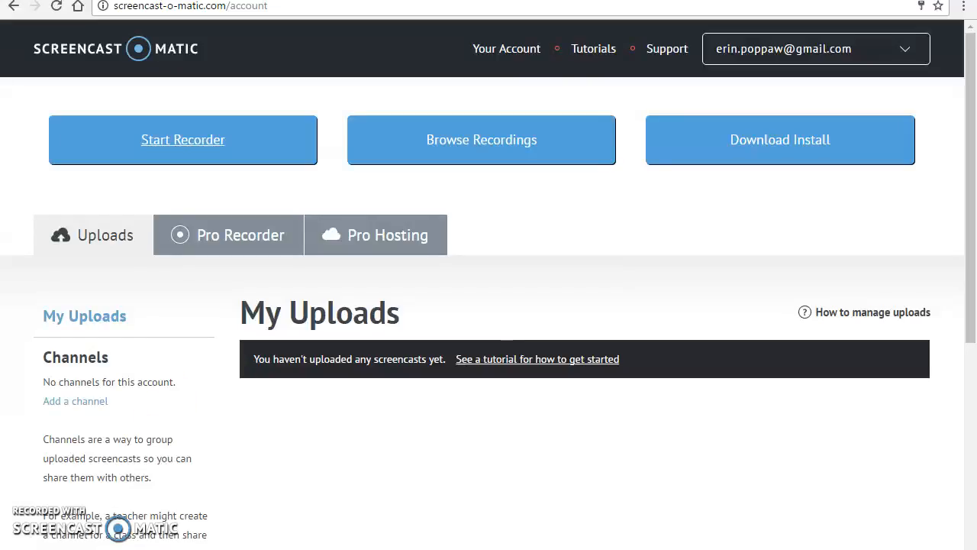
pyautogui.hotkey('ctrl', 'Tab')
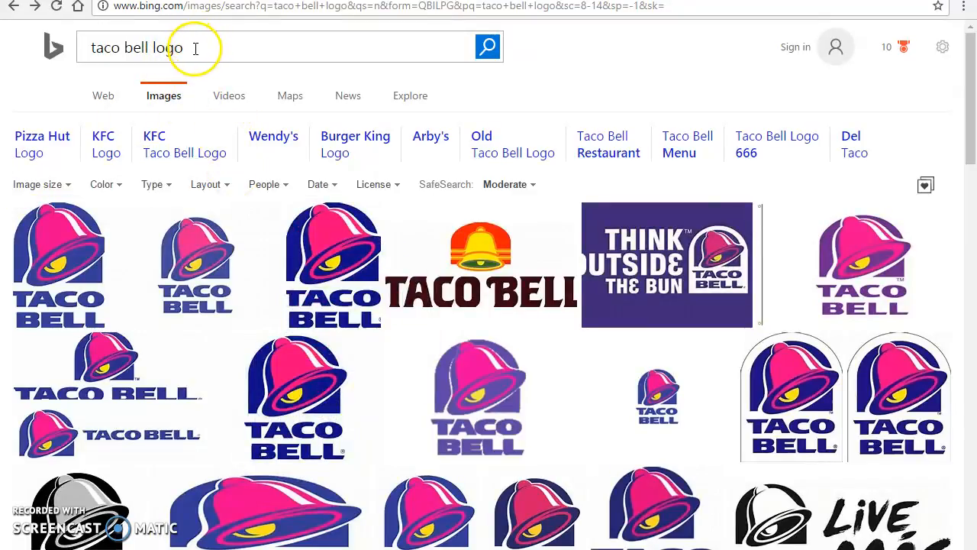
pyautogui.moveTo(188, 46); pyautogui.dragTo(77, 38)
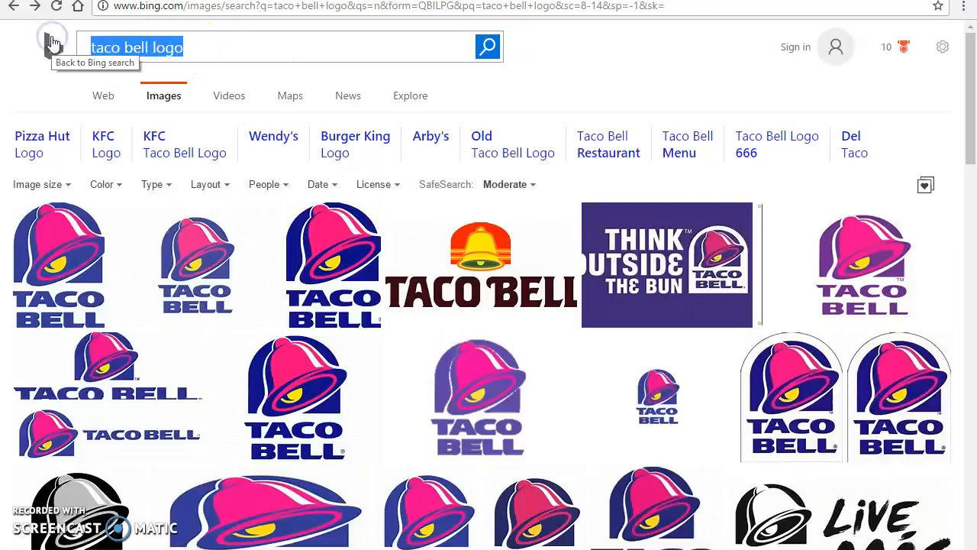
pyautogui.press('BackSpace')
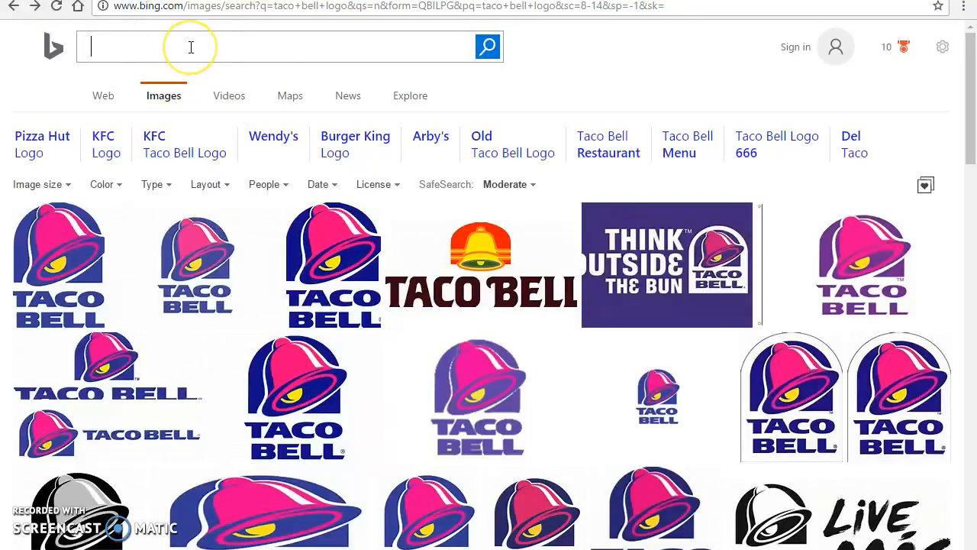
pyautogui.write('tace')
pyautogui.press('BackSpace')
pyautogui.write('o bell ')
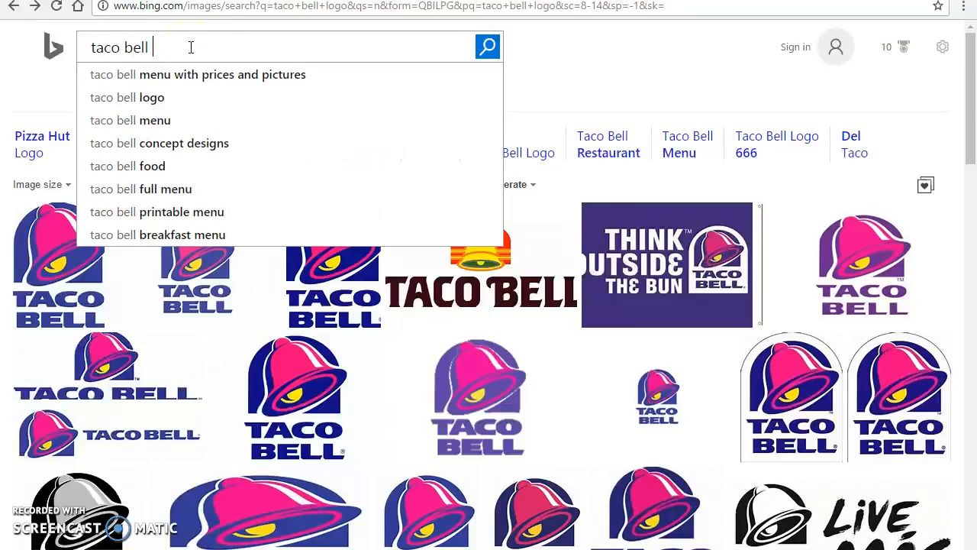
pyautogui.write('logo')
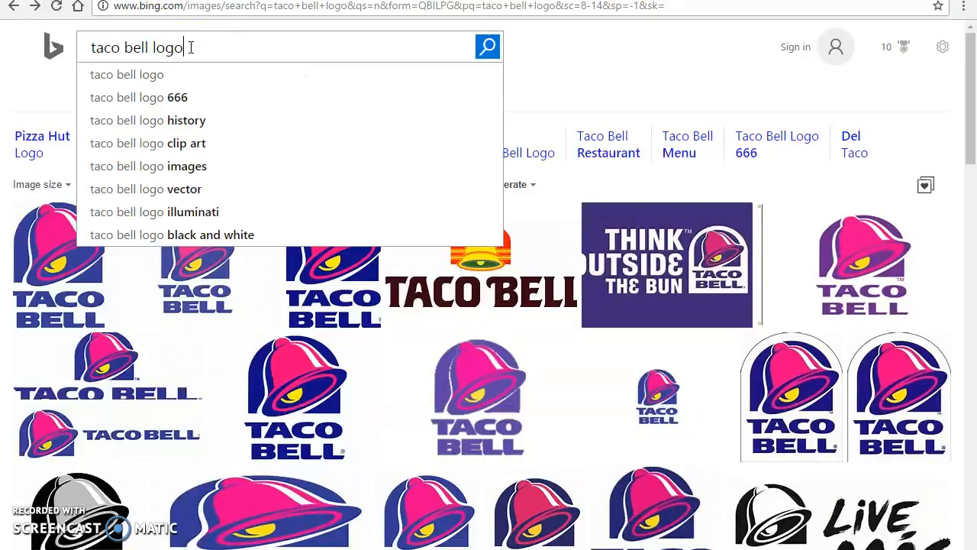
pyautogui.press('Return')
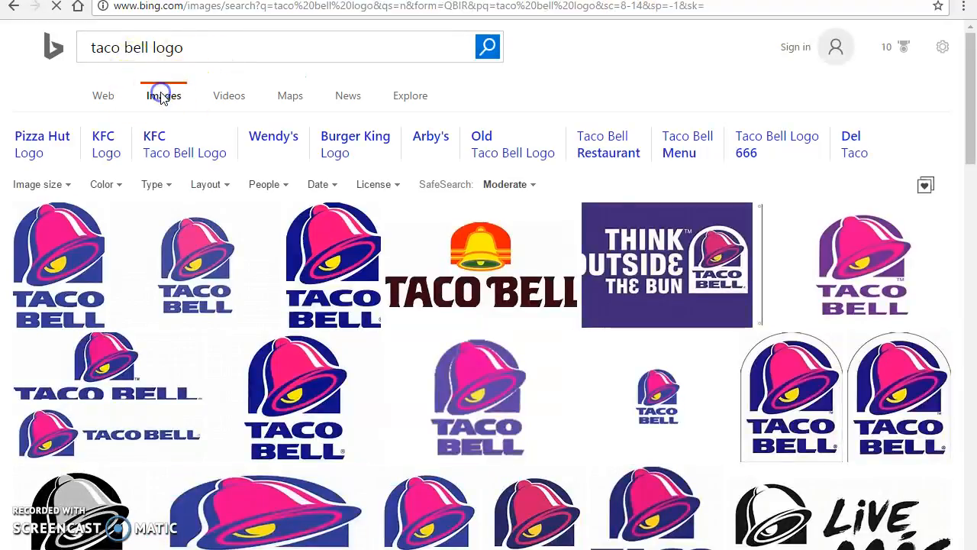
# Step: Go to the Bing Images start page and search there for "taco bell logo"
pyautogui.click(162, 96)
pyautogui.click(134, 47)
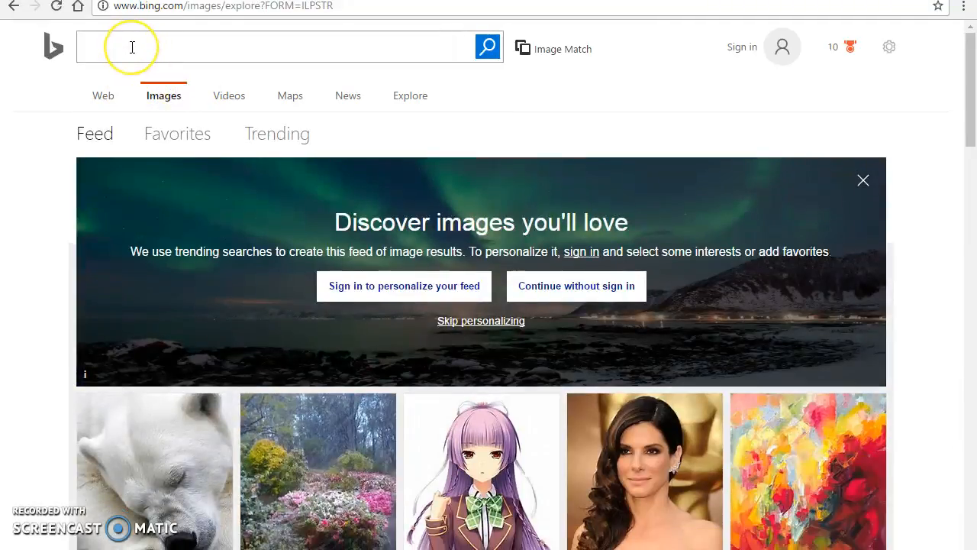
pyautogui.write('taco bell logo')
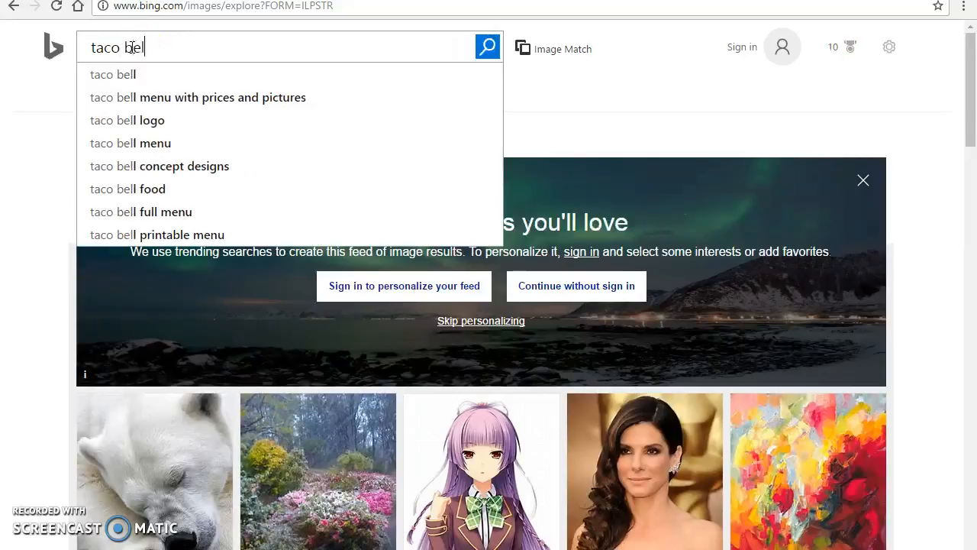
pyautogui.press('Return')
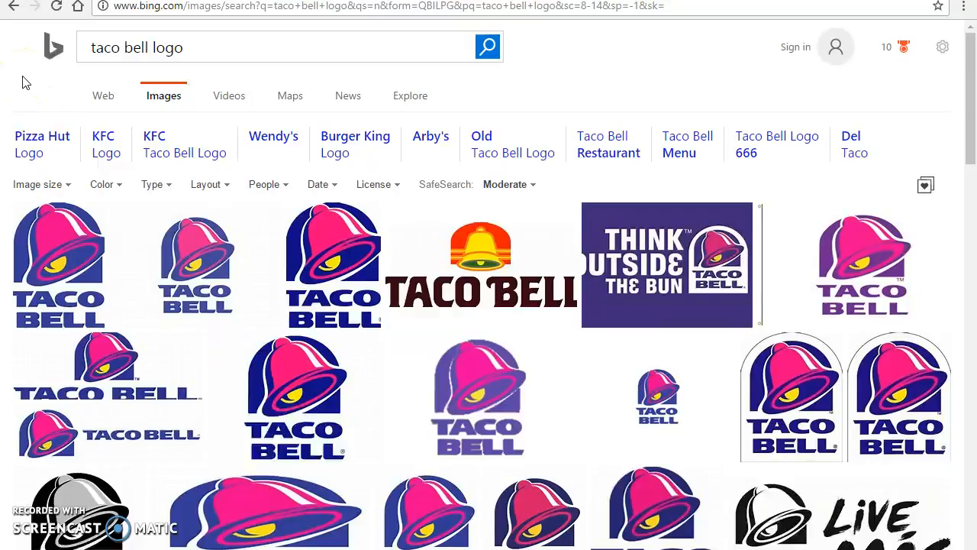
# Step: Filter the image results to the Extra large size
pyautogui.click(67, 185)
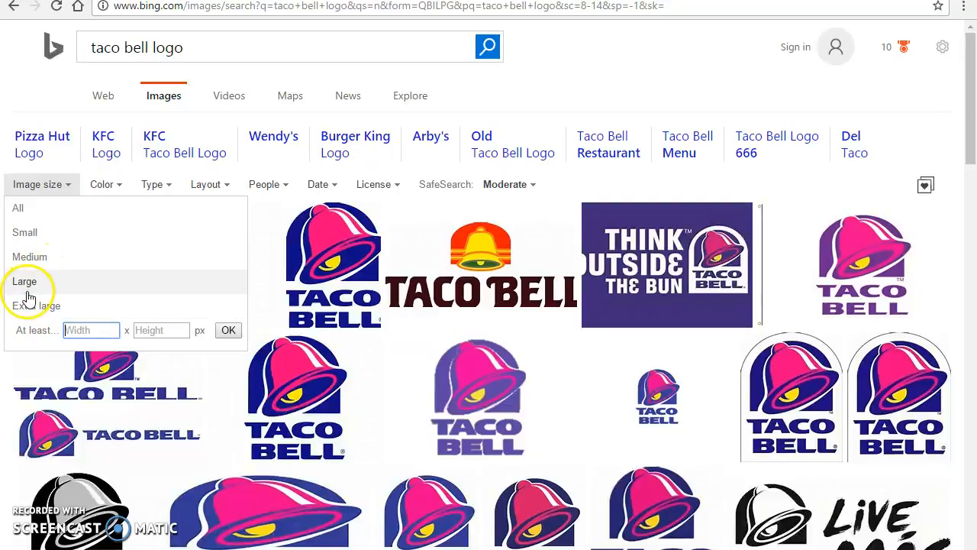
pyautogui.click(32, 305)
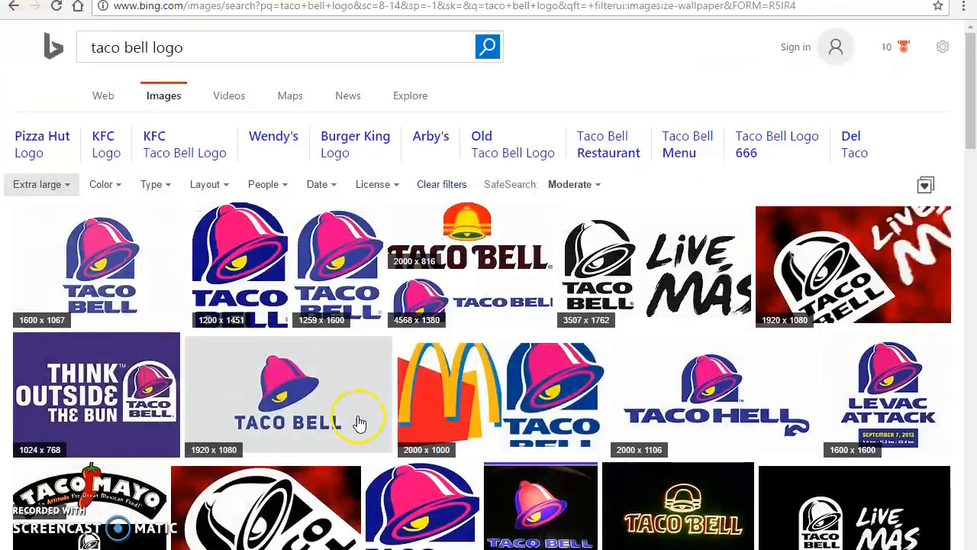
pyautogui.moveTo(290, 338)
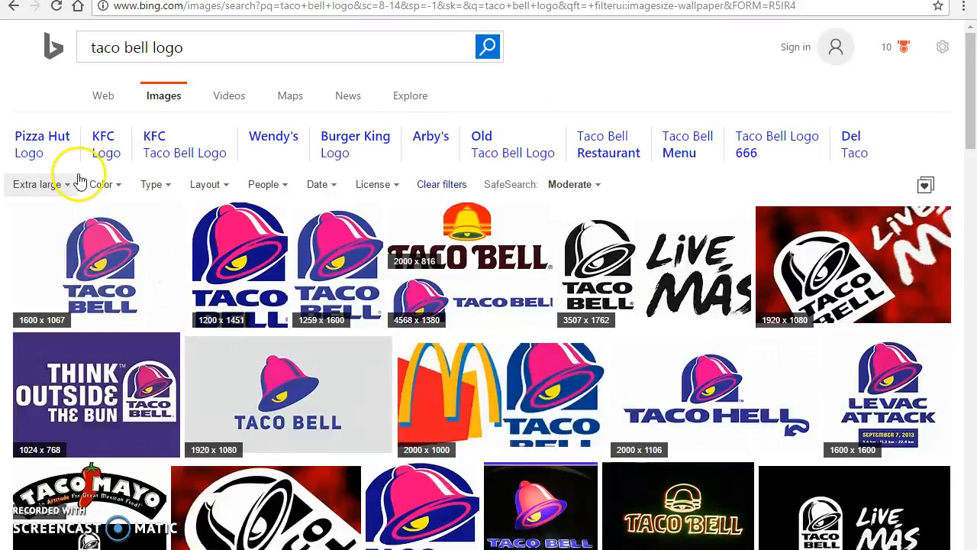
# Step: Set the image size filter of the logo results to Large
pyautogui.click(55, 185)
pyautogui.click(33, 289)
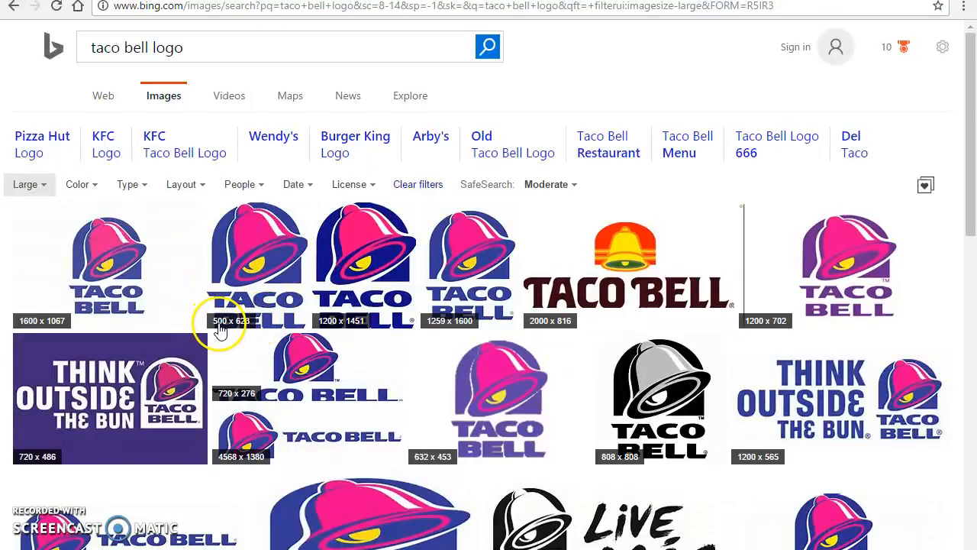
pyautogui.moveTo(342, 340)
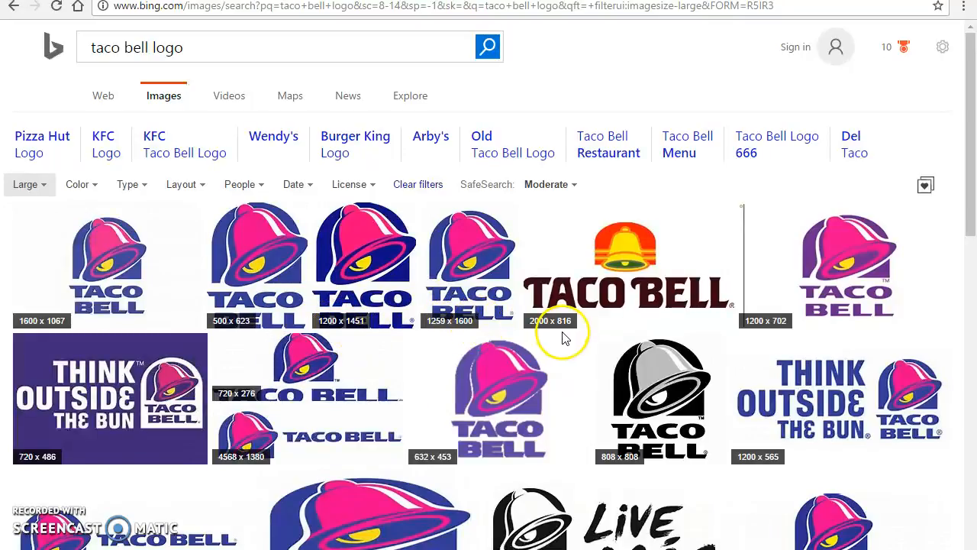
pyautogui.moveTo(622, 359)
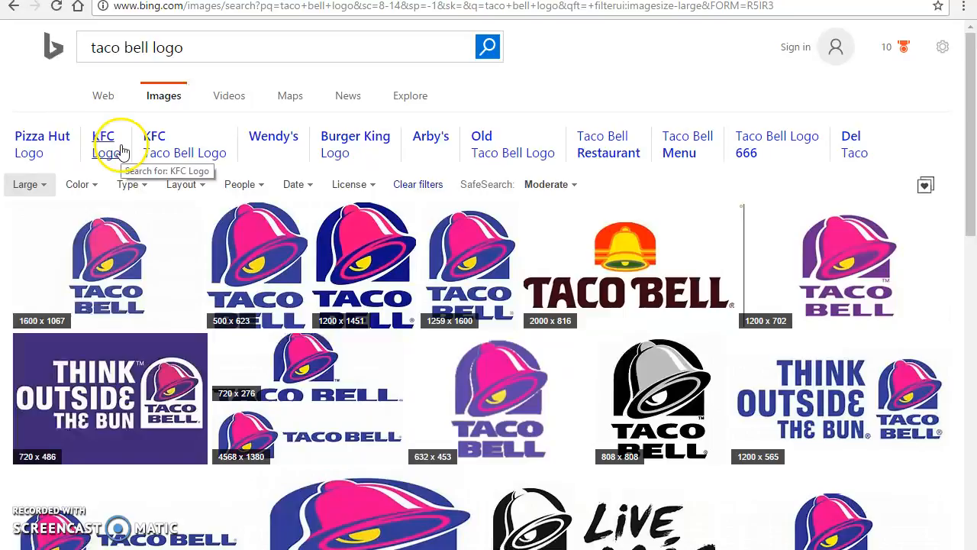
# Step: Filter the logo results by type to show only Transparent images
pyautogui.click(95, 186)
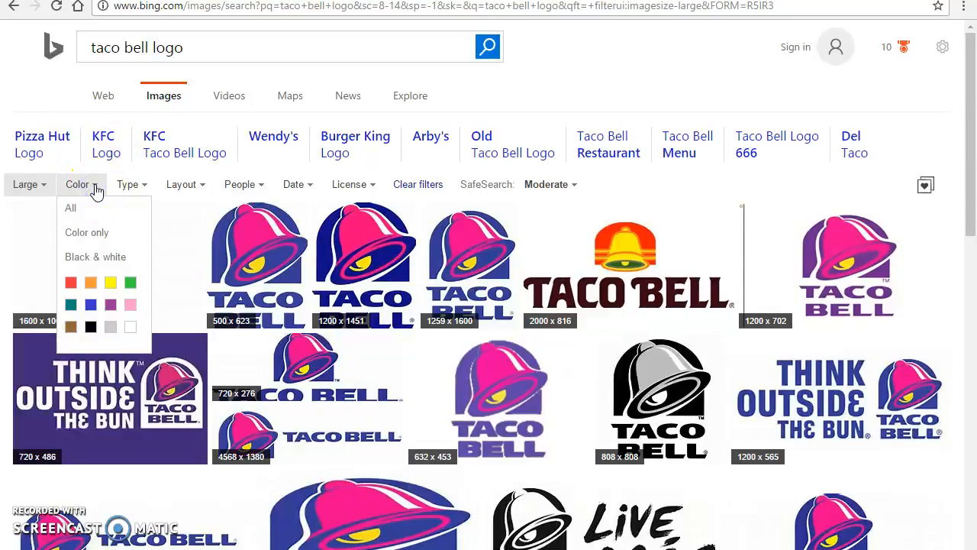
pyautogui.click(142, 187)
pyautogui.click(150, 271)
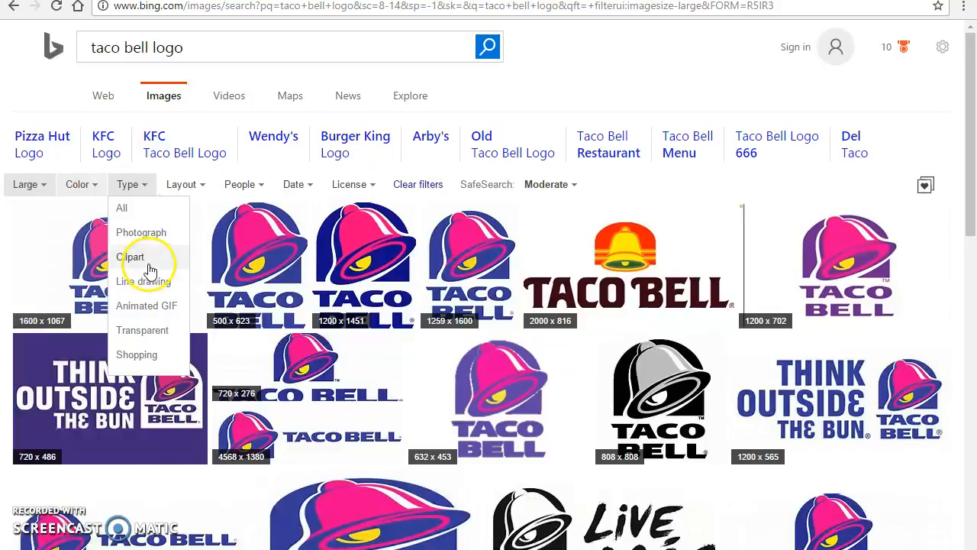
pyautogui.click(137, 333)
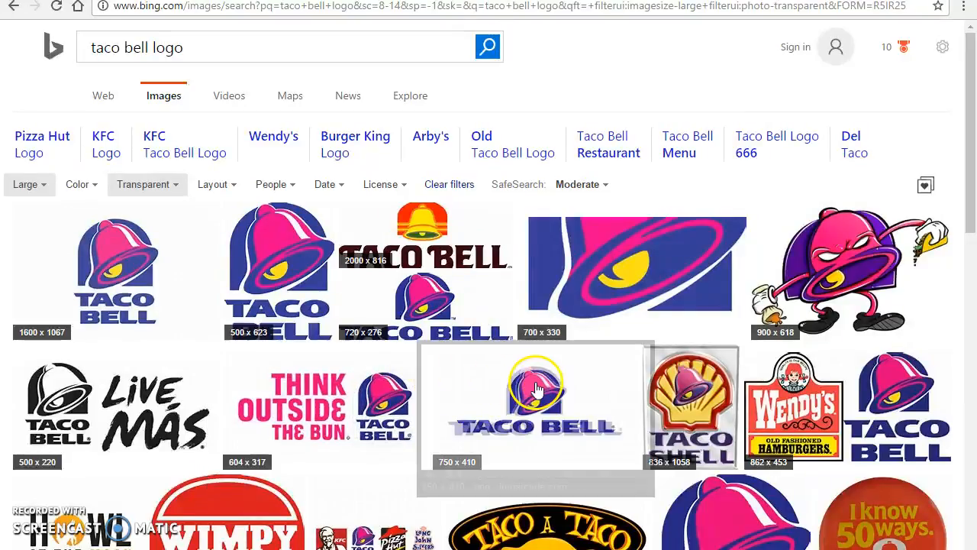
# Step: Look through the transparent results, then open the 1600 x 1067 Taco Bell logo and copy the image
pyautogui.moveTo(29, 237)
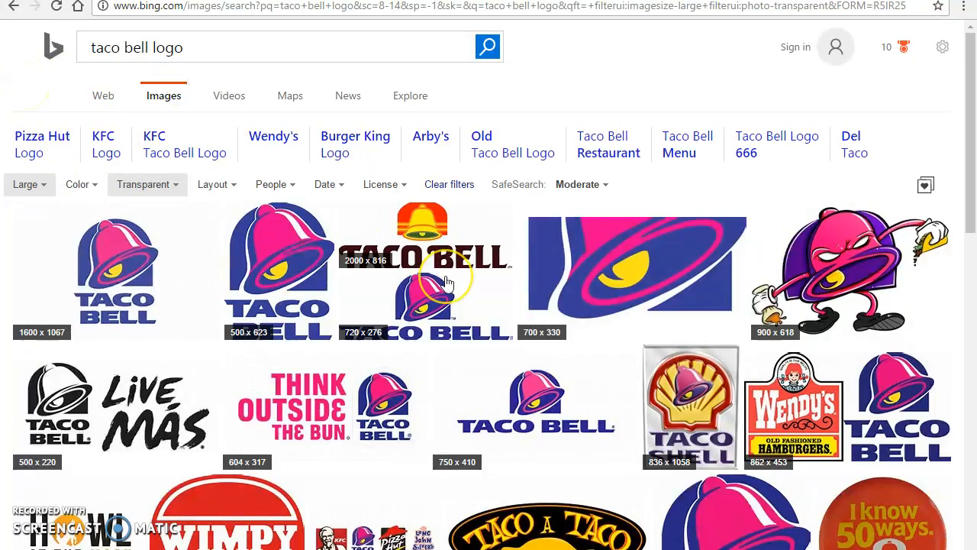
pyautogui.scroll(-5, 439, 282)
pyautogui.scroll(-5, 448, 282)
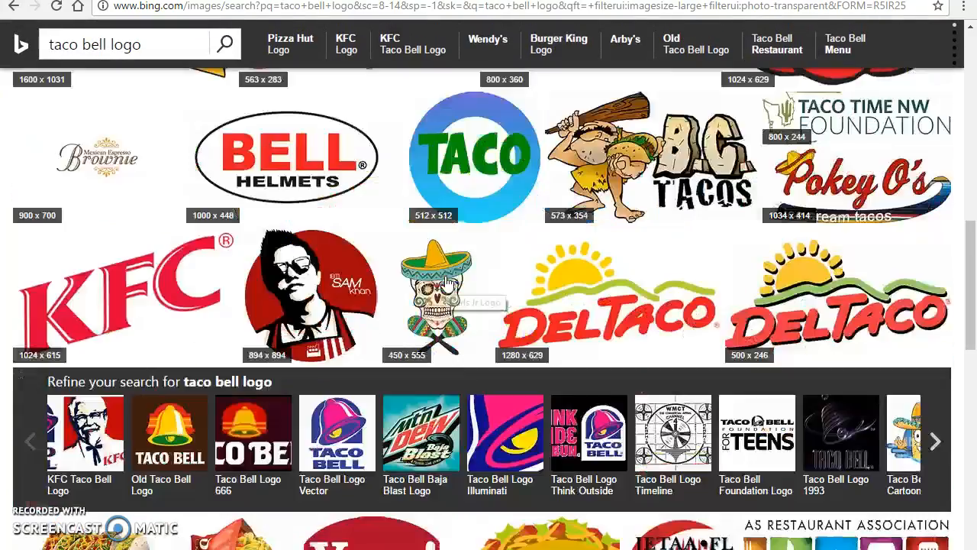
pyautogui.scroll(9, 448, 283)
pyautogui.scroll(2, 447, 284)
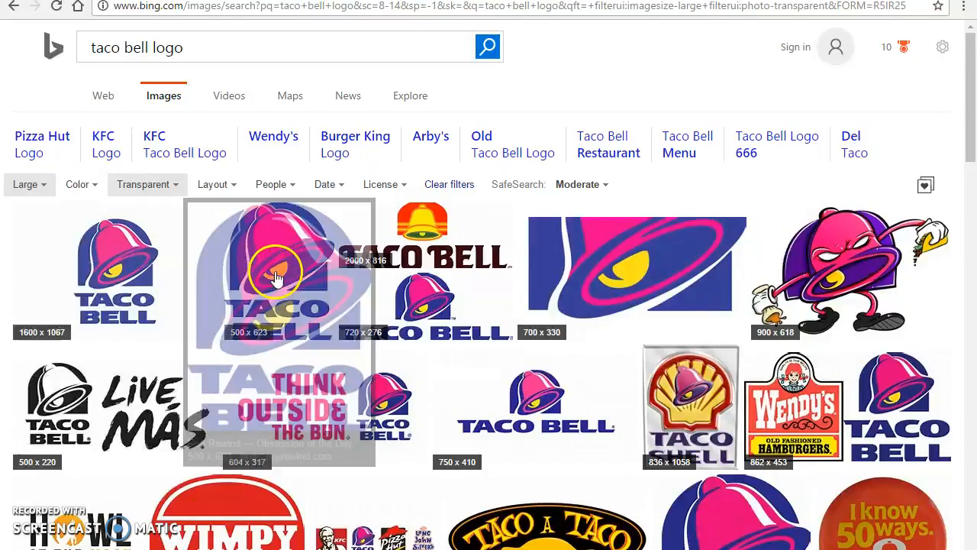
pyautogui.click(99, 267)
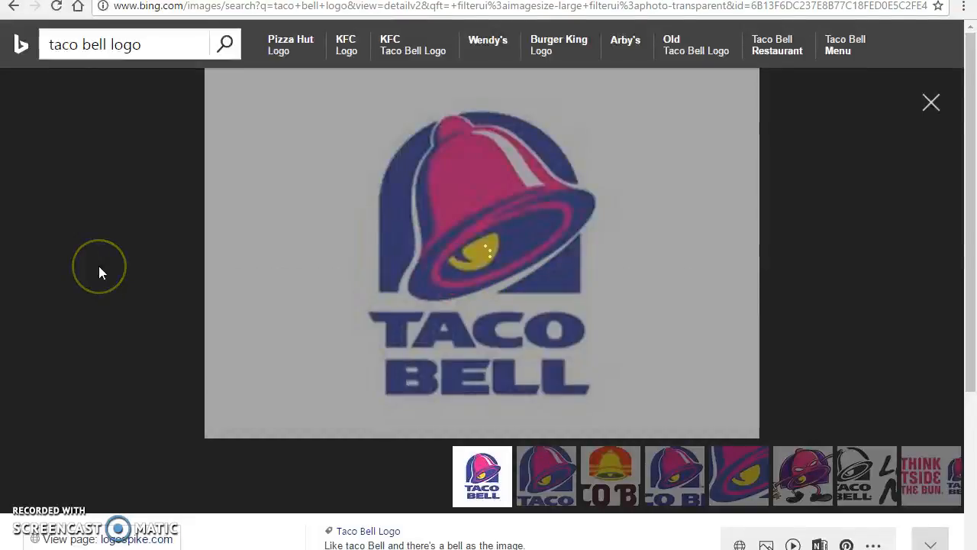
pyautogui.rightClick(506, 237)
pyautogui.click(555, 282)
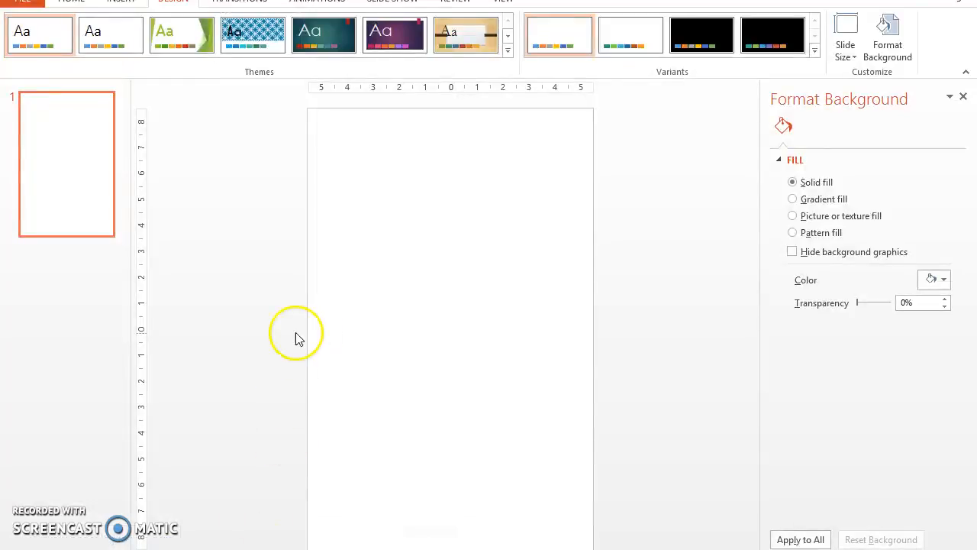
# Step: Switch back to the PowerPoint presentation and paste the copied logo onto the blank slide
pyautogui.click(384, 303)
pyautogui.rightClick(383, 303)
pyautogui.click(413, 331)
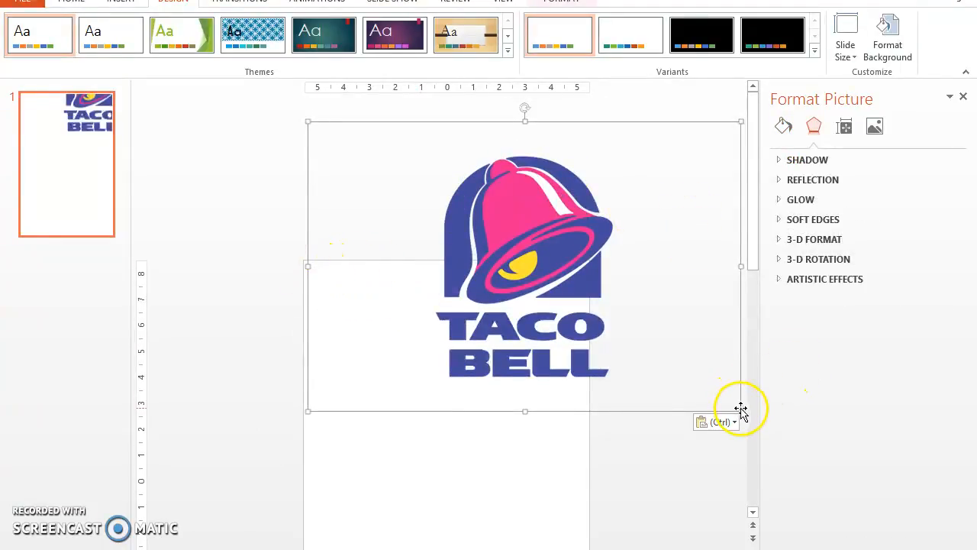
# Step: Shrink the logo picture to about 6 inches high by 9 inches wide, place it near the slide's upper edge, and show the picture formatting tools
pyautogui.moveTo(740, 410); pyautogui.dragTo(453, 258)
pyautogui.moveTo(426, 162); pyautogui.dragTo(421, 327)
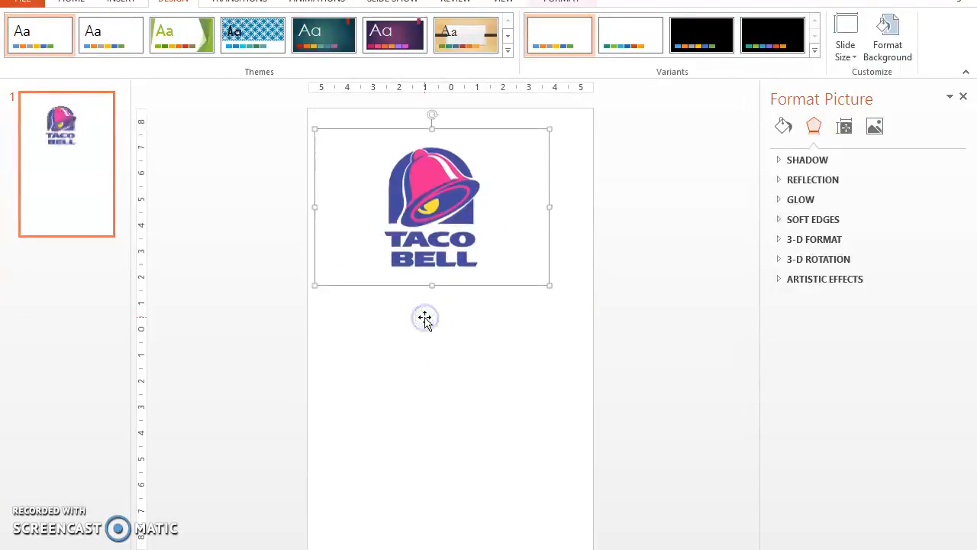
pyautogui.click(555, 8)
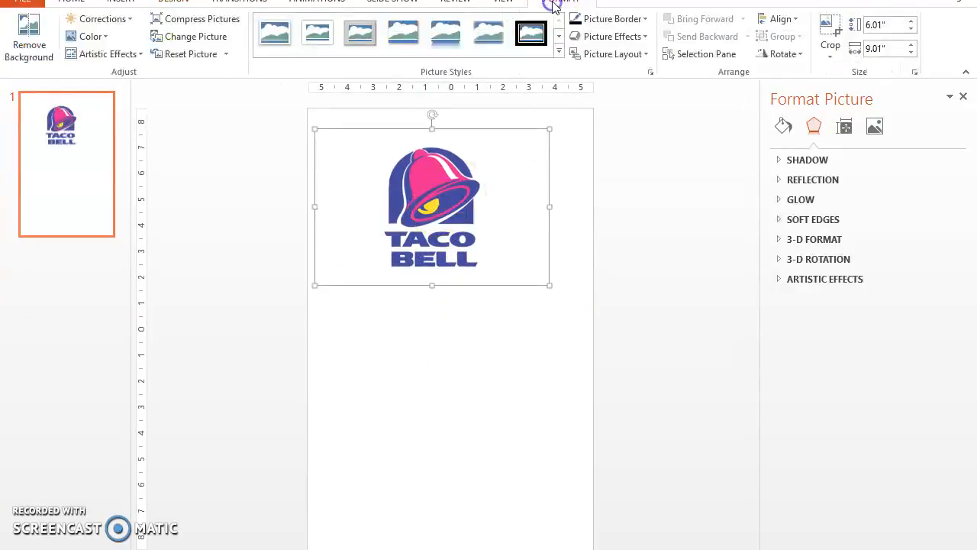
# Step: Crop the Taco Bell logo to about 5.44 inches high by 4.5 inches wide and move it to the slide's lower-left area
pyautogui.click(826, 28)
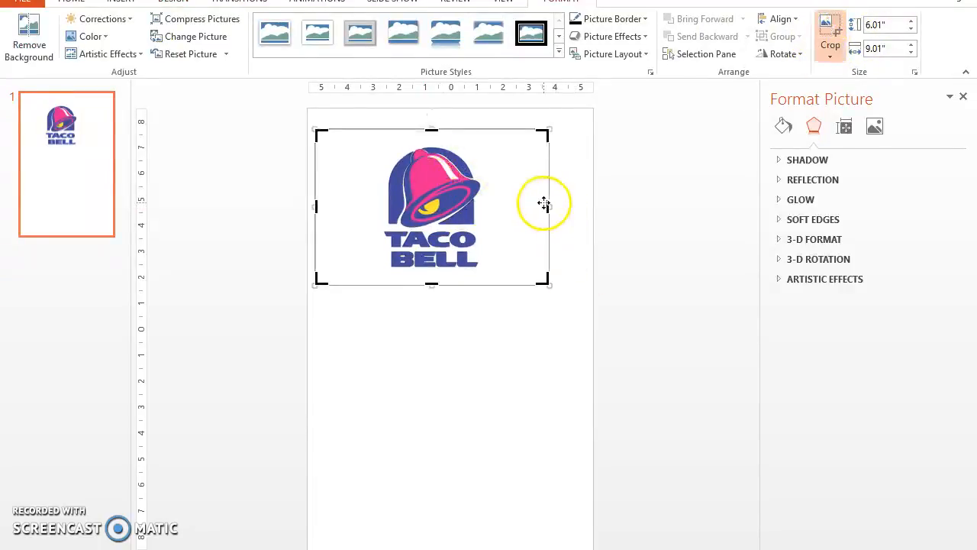
pyautogui.moveTo(547, 205); pyautogui.dragTo(488, 206)
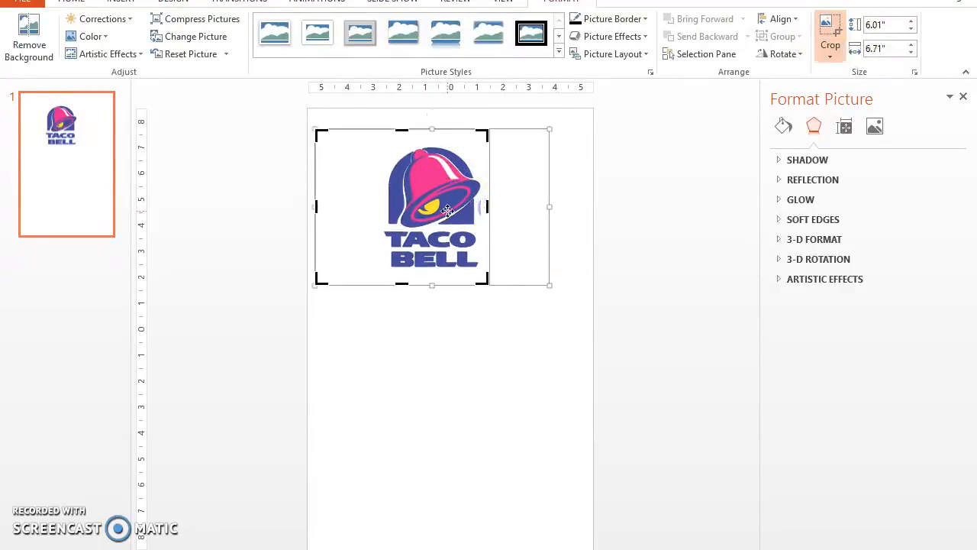
pyautogui.moveTo(313, 206); pyautogui.dragTo(374, 206)
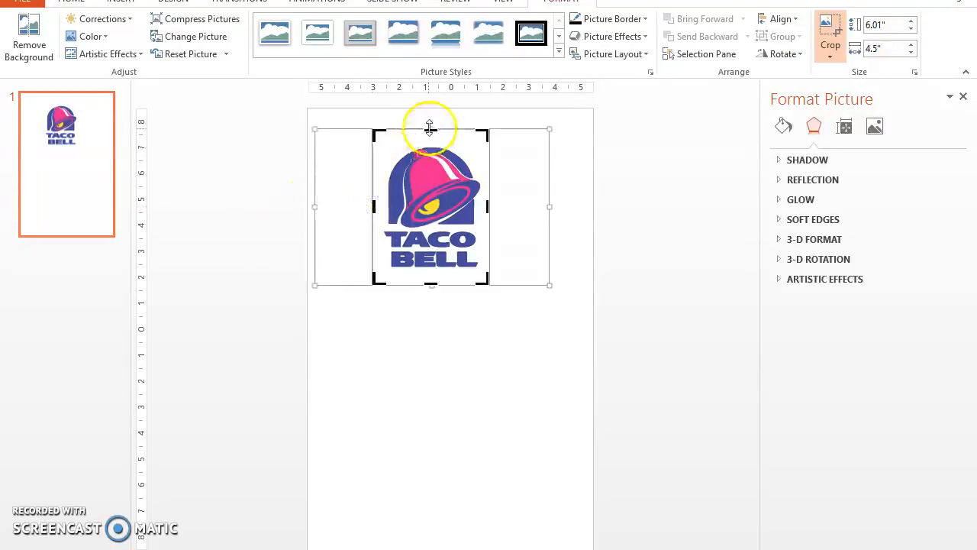
pyautogui.moveTo(429, 128); pyautogui.dragTo(429, 143)
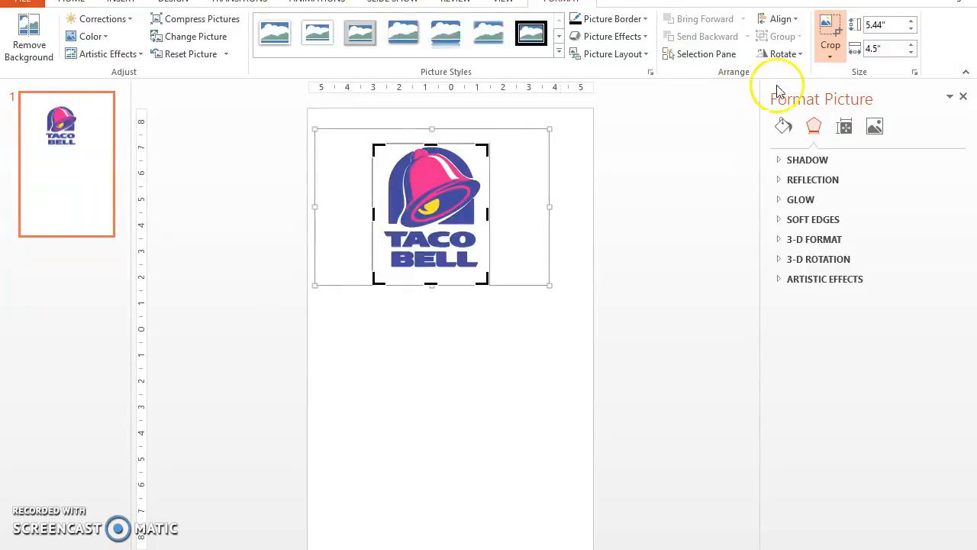
pyautogui.click(831, 27)
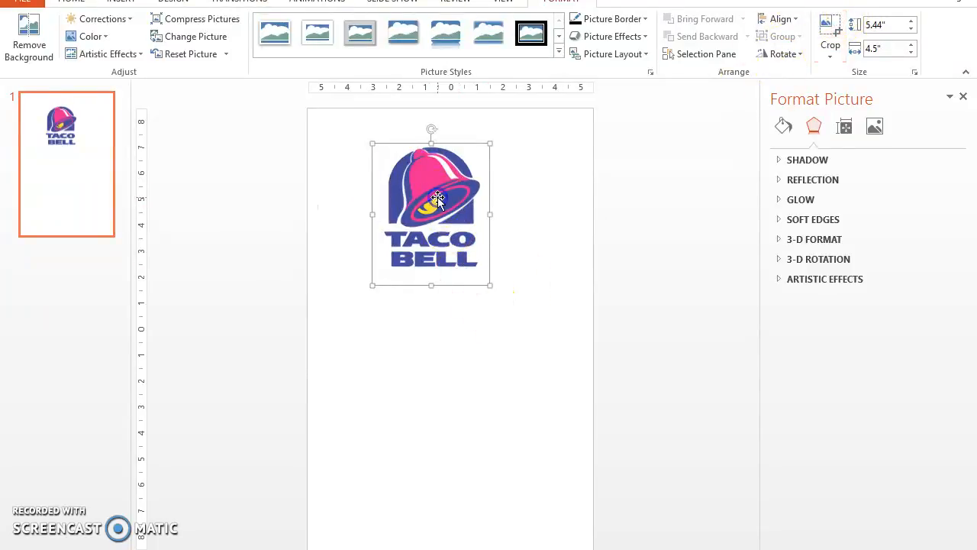
pyautogui.moveTo(431, 178); pyautogui.dragTo(389, 365)
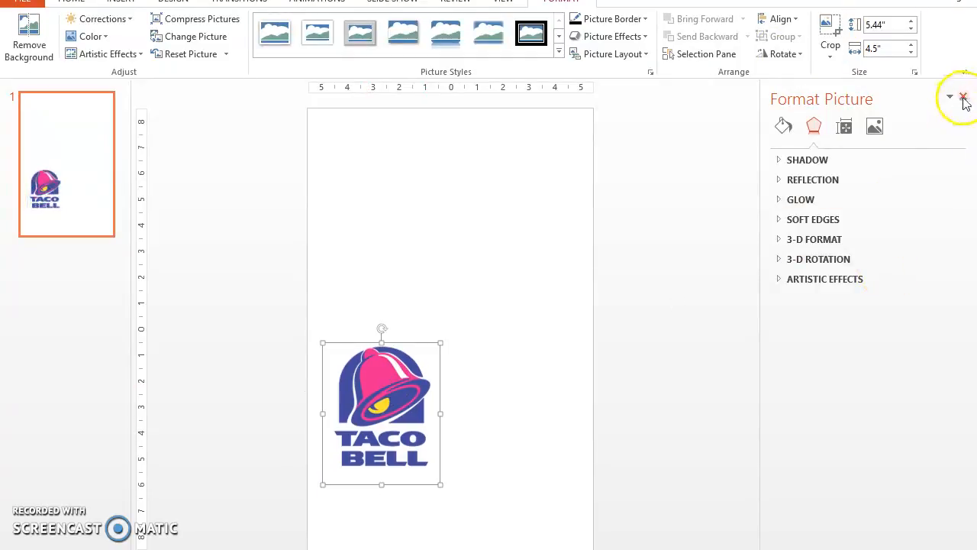
pyautogui.click(964, 98)
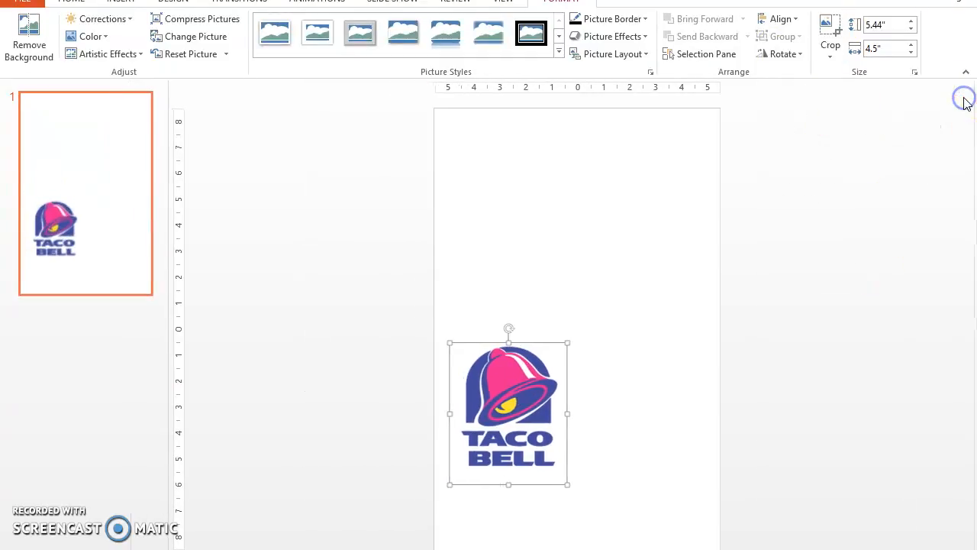
# Step: Draw a rectangle banner across the full slide width near its upper edge, about 1.12 inches high by 11 inches wide
pyautogui.click(122, 3)
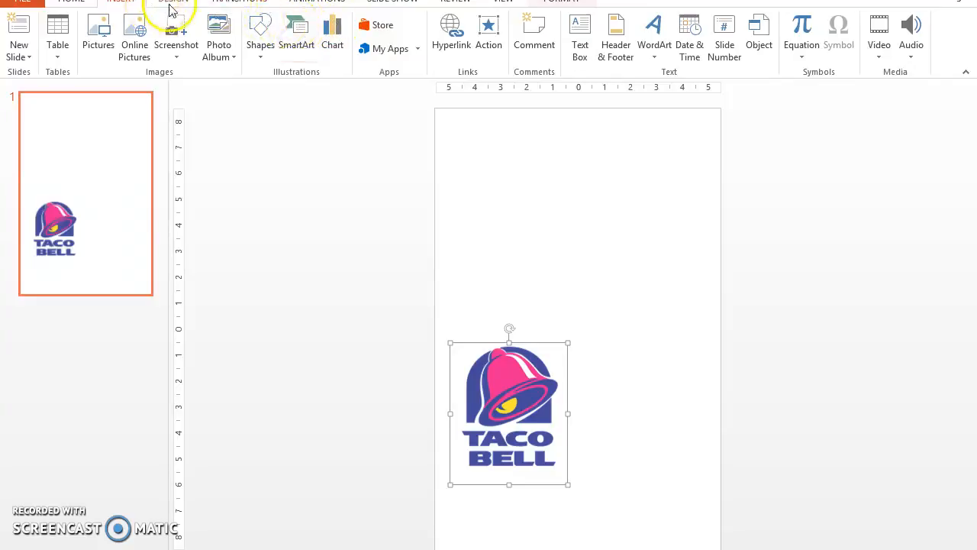
pyautogui.click(174, 3)
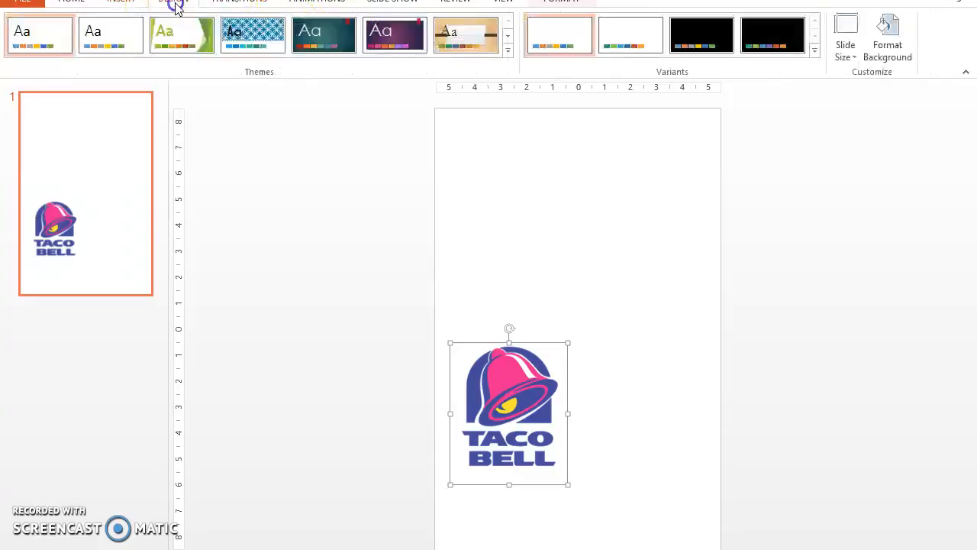
pyautogui.click(121, 2)
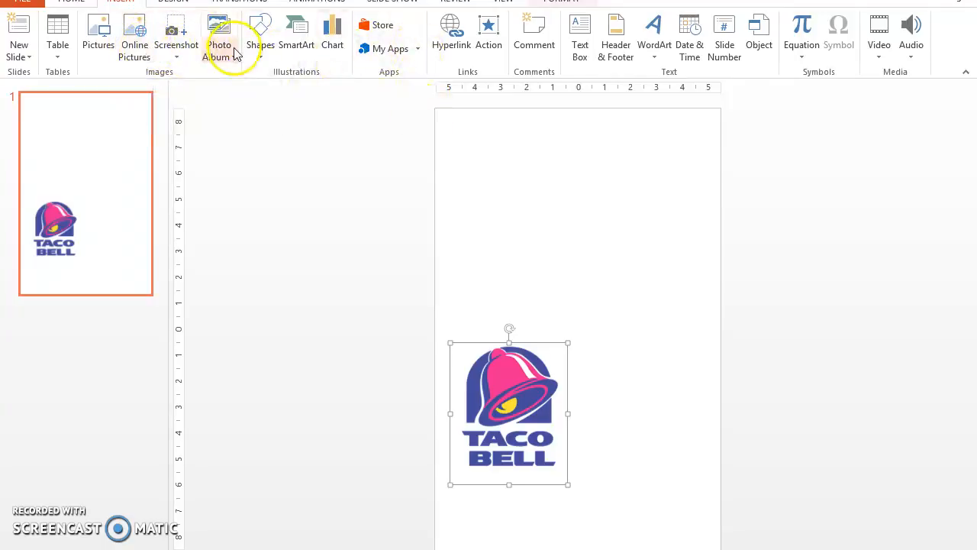
pyautogui.click(262, 46)
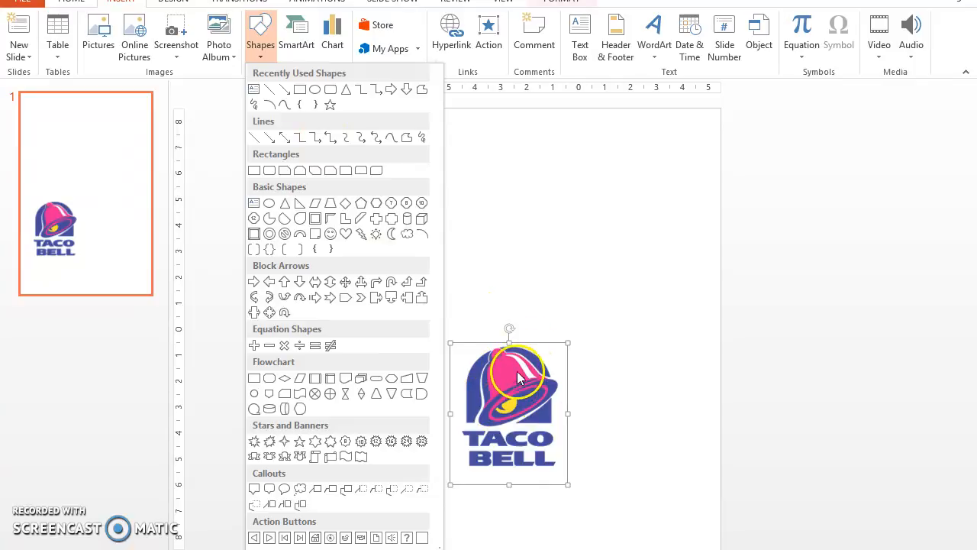
pyautogui.click(299, 90)
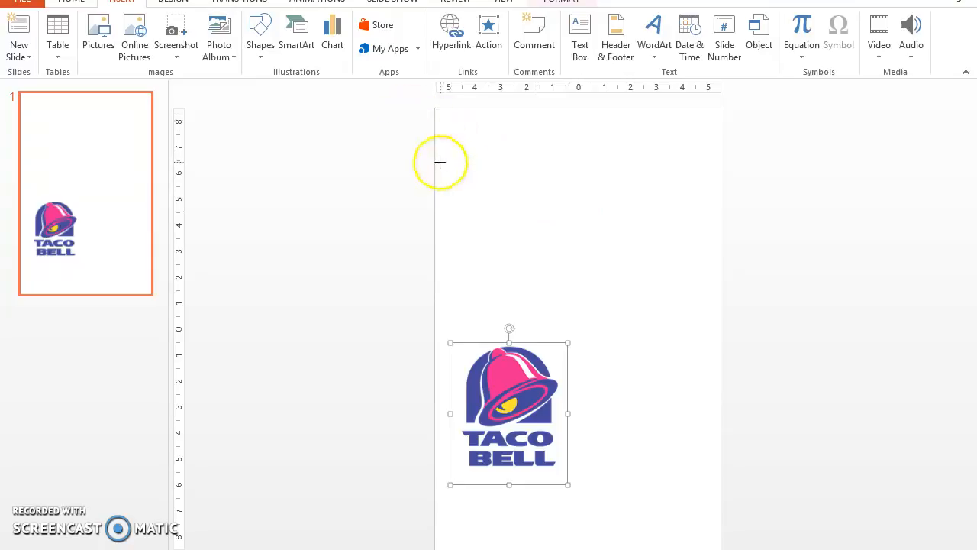
pyautogui.moveTo(446, 161)
pyautogui.mouseDown()
pyautogui.moveTo(668, 191)
pyautogui.moveTo(721, 185)
pyautogui.mouseUp()
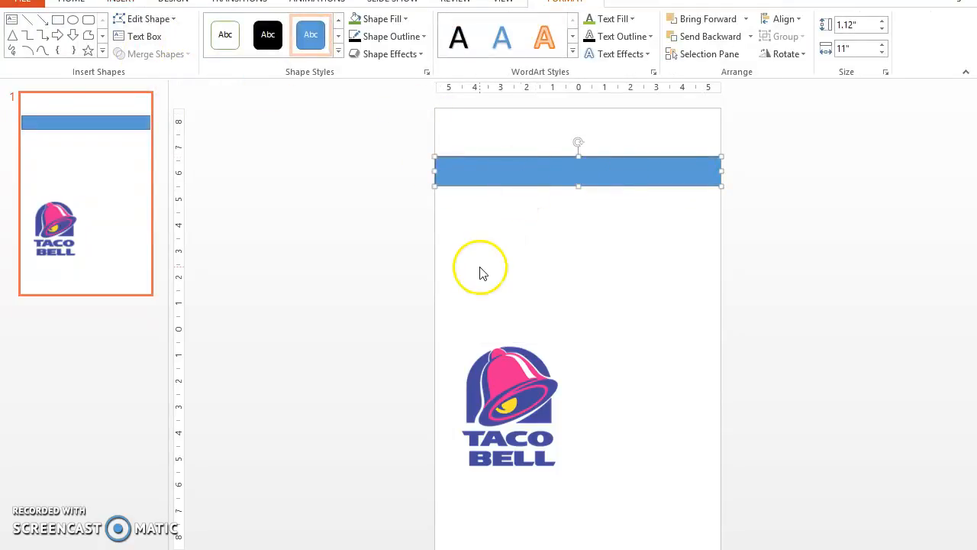
# Step: Look over the banner's fill colour choices and its outline colour and weight options
pyautogui.rightClick(536, 173)
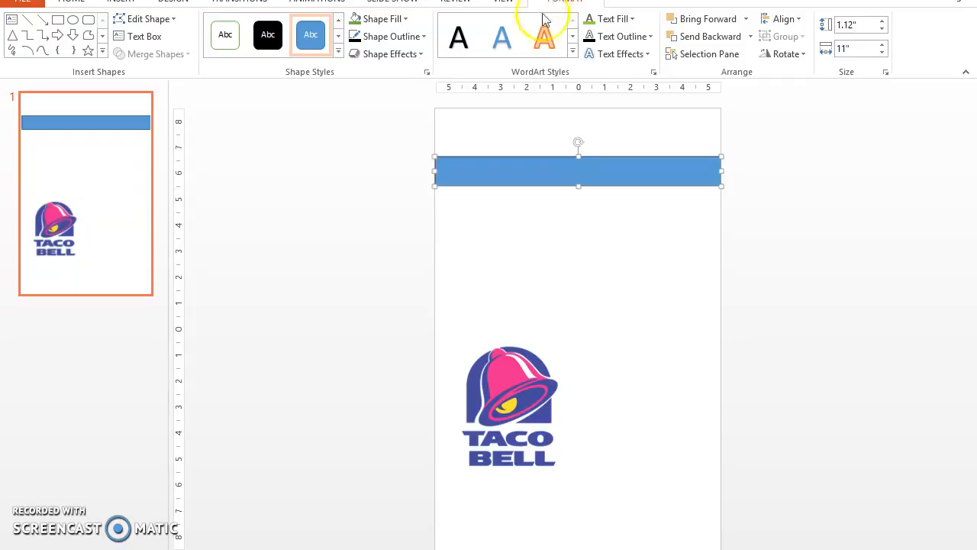
pyautogui.click(405, 19)
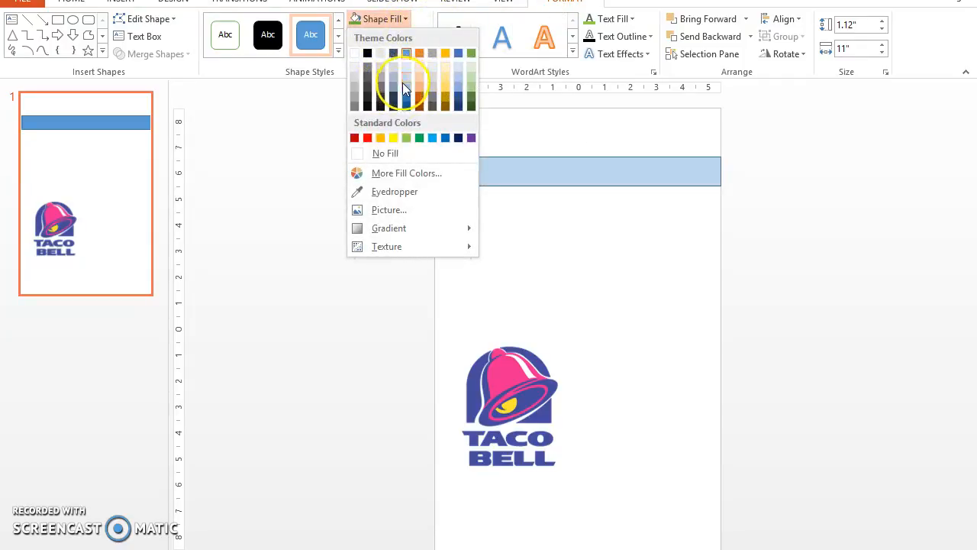
pyautogui.click(406, 54)
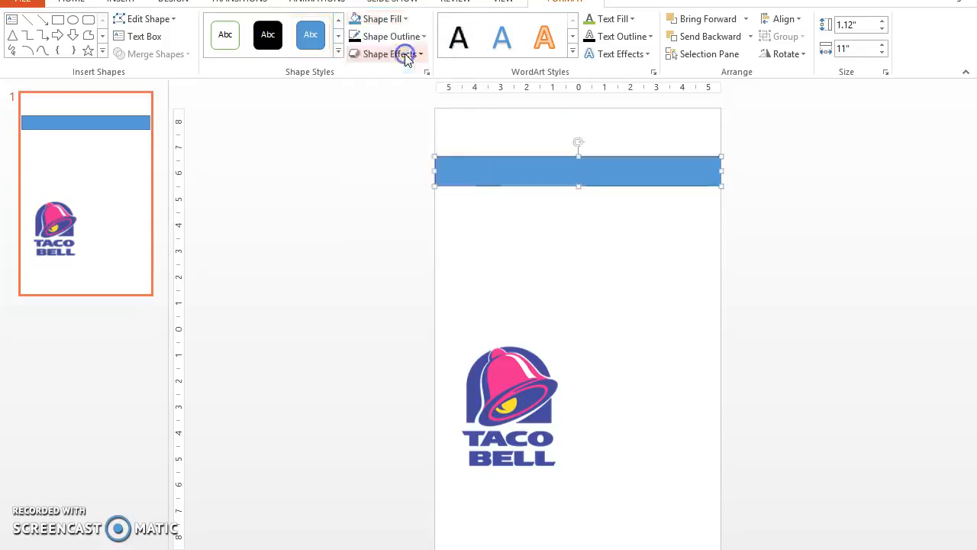
pyautogui.click(416, 37)
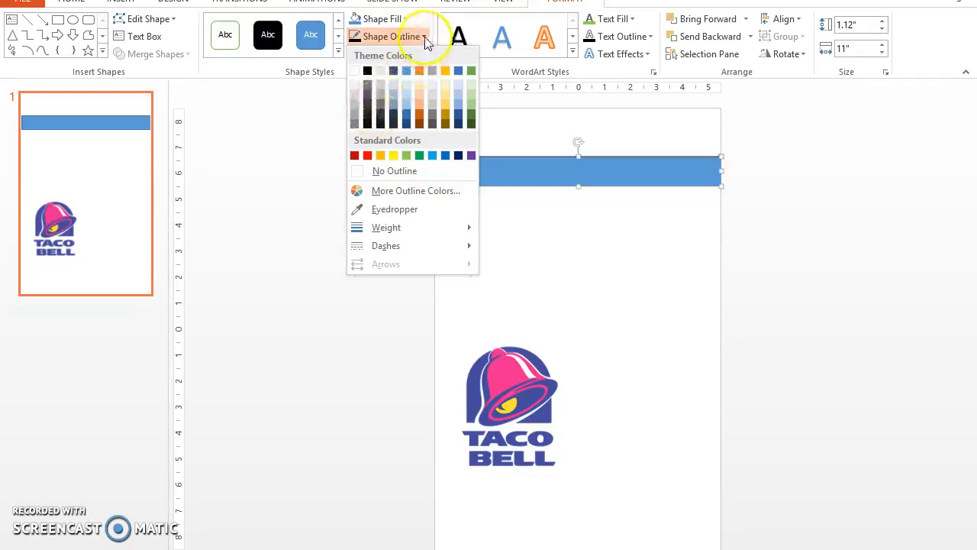
pyautogui.moveTo(436, 227)
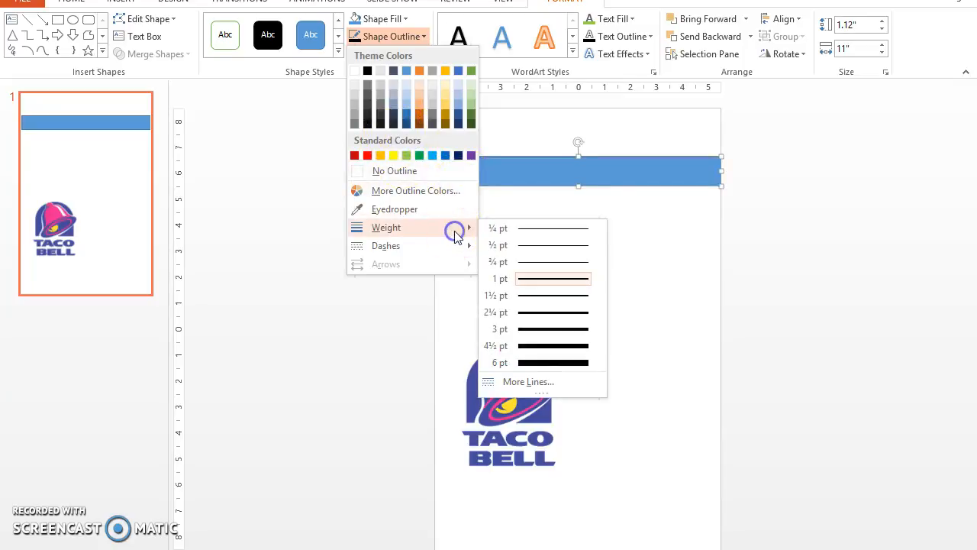
pyautogui.click(382, 18)
pyautogui.click(407, 20)
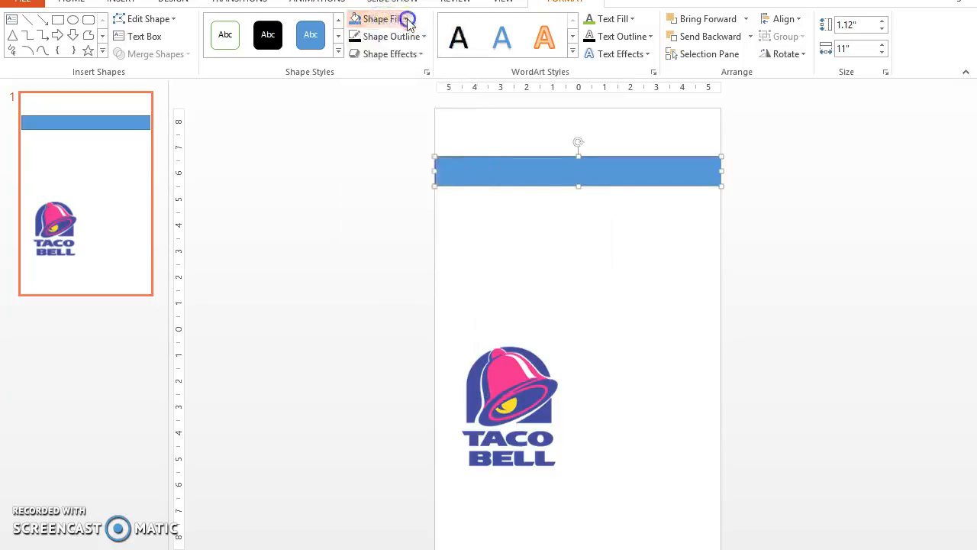
# Step: Fill the banner with the bell's pink, sampled from the Taco Bell logo with the Eyedropper
pyautogui.click(407, 20)
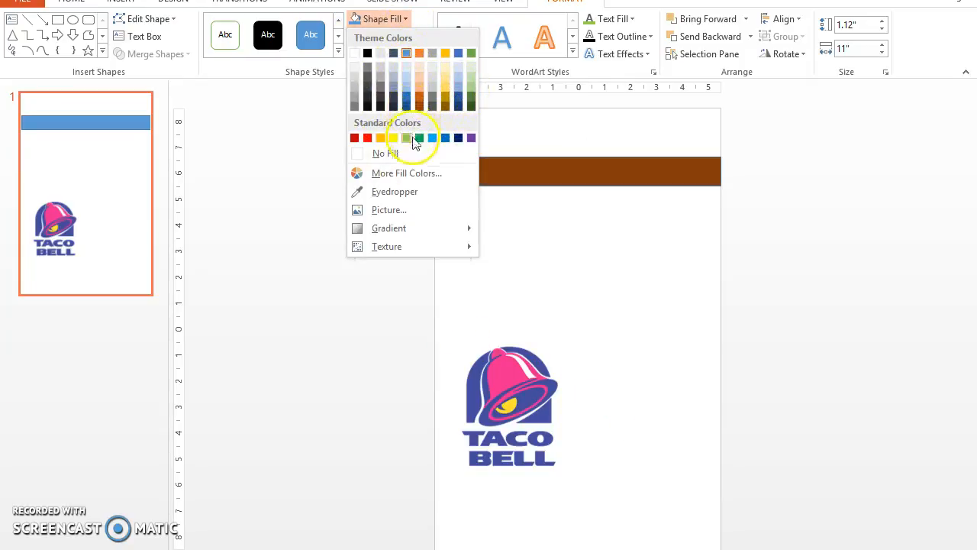
pyautogui.click(406, 195)
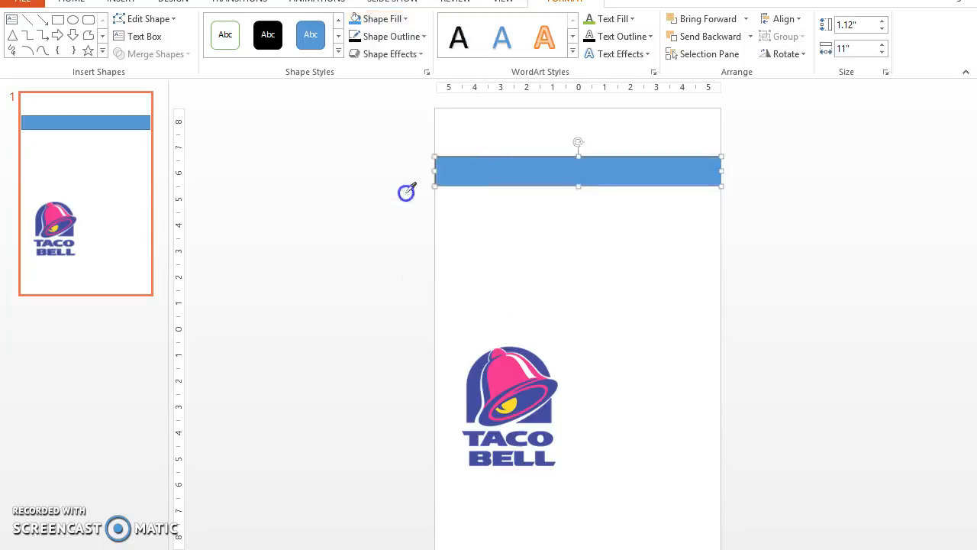
pyautogui.click(509, 370)
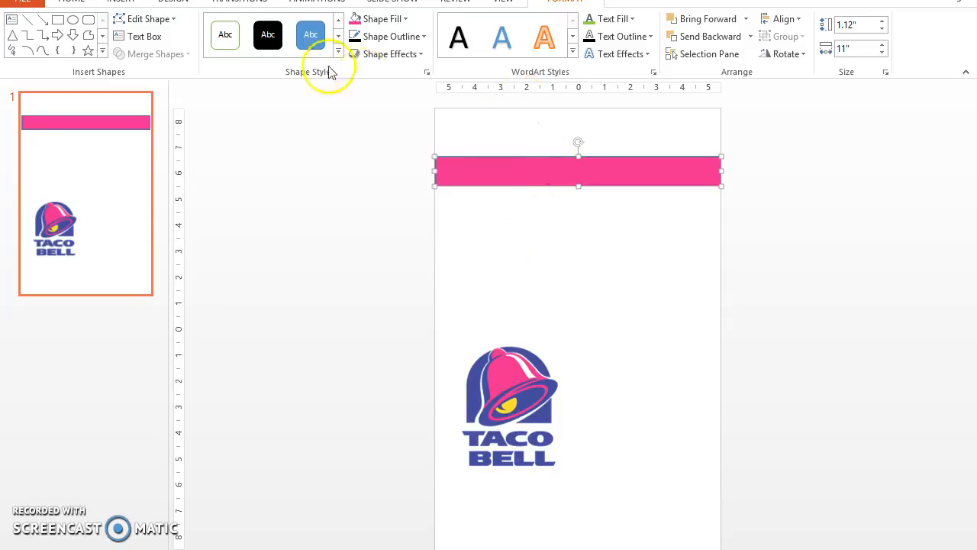
# Step: Set the banner's outline to the same recent pink as its fill, and reselect the banner to check the edge
pyautogui.click(423, 36)
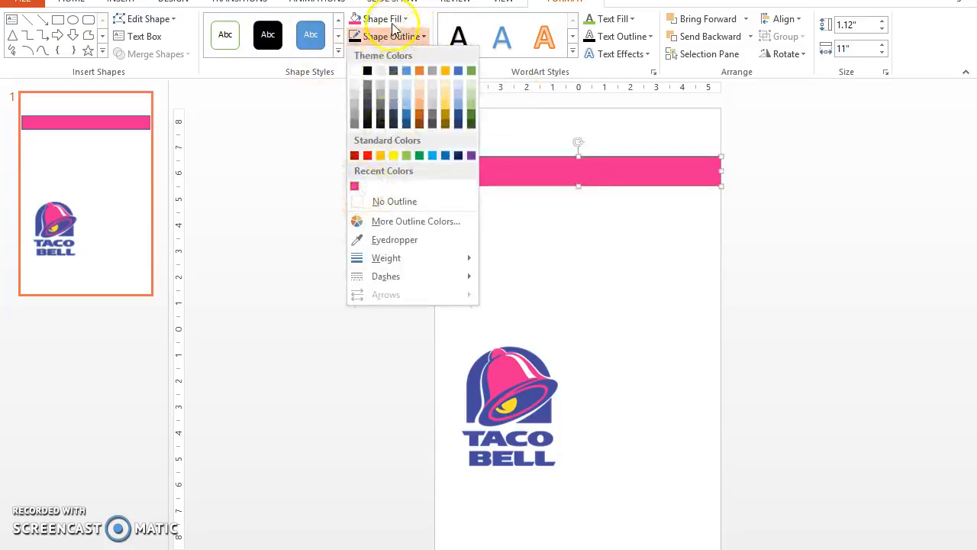
pyautogui.click(357, 187)
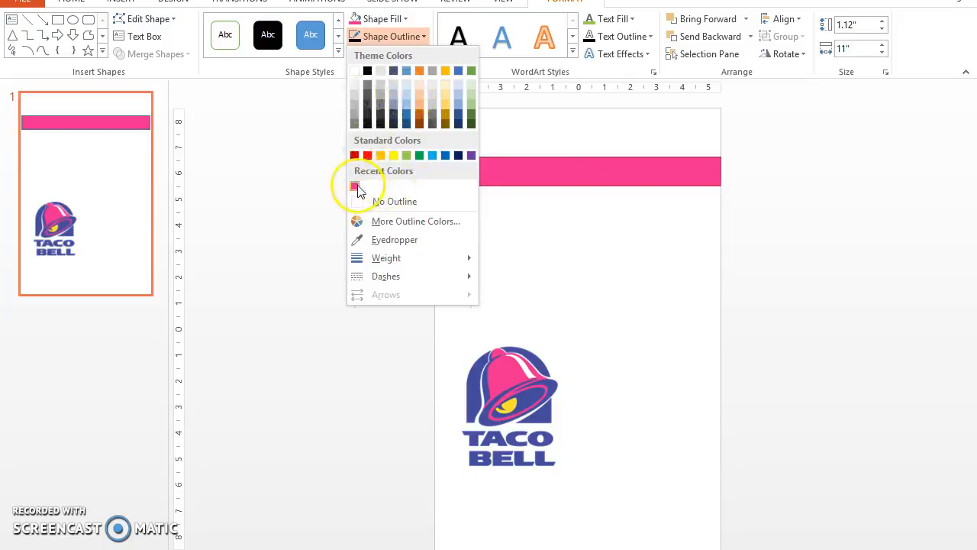
pyautogui.click(356, 187)
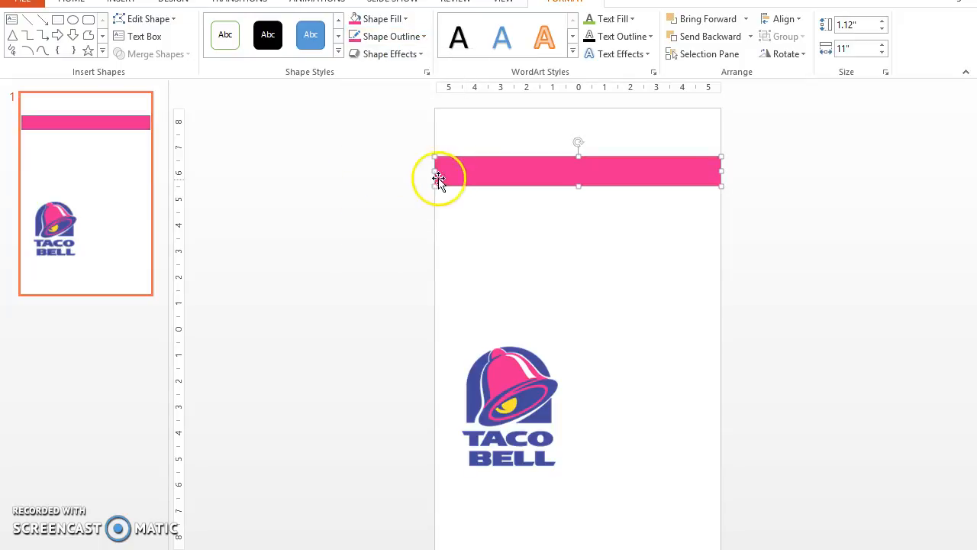
pyautogui.click(538, 197)
pyautogui.click(522, 176)
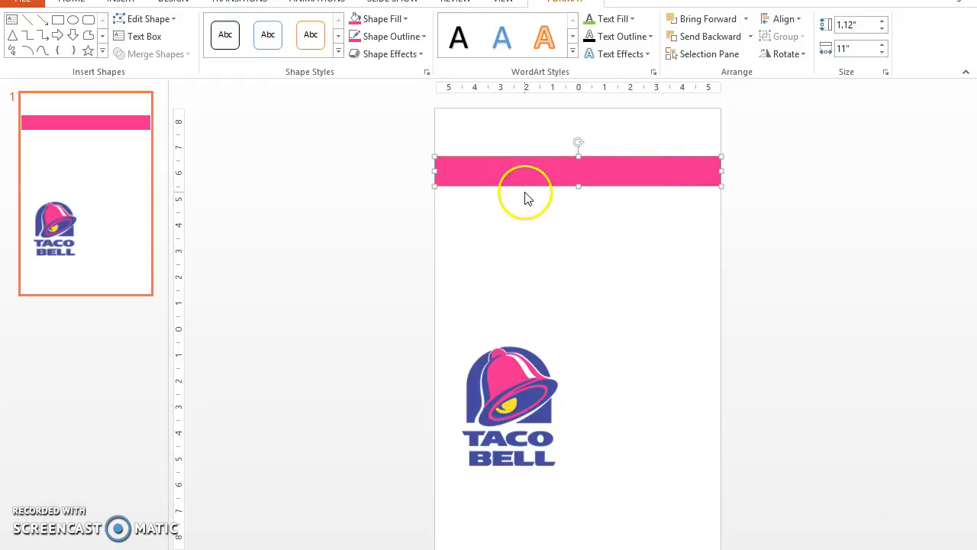
# Step: Change the banner's outline to the light blue theme colour and inspect its edge up close
pyautogui.moveTo(846, 549); pyautogui.dragTo(860, 549)
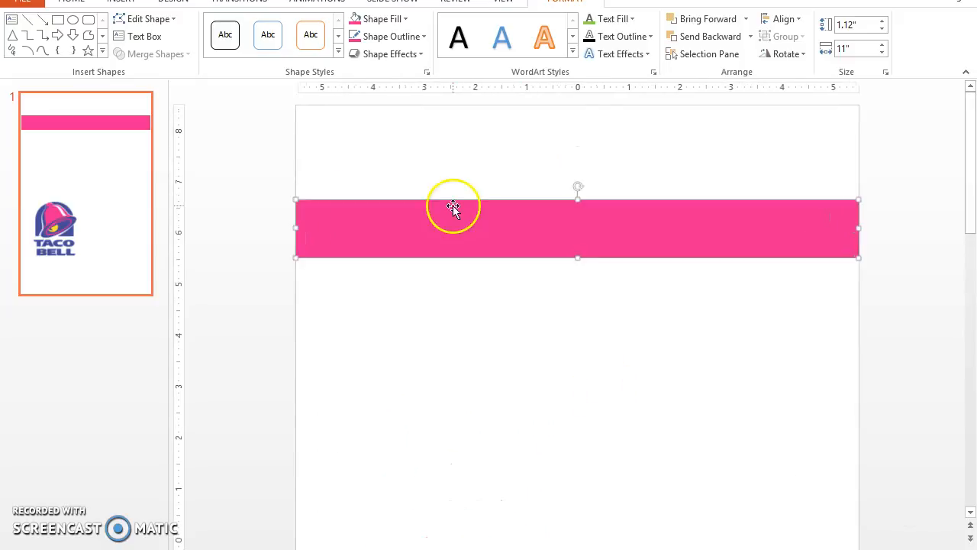
pyautogui.click(419, 36)
pyautogui.click(408, 71)
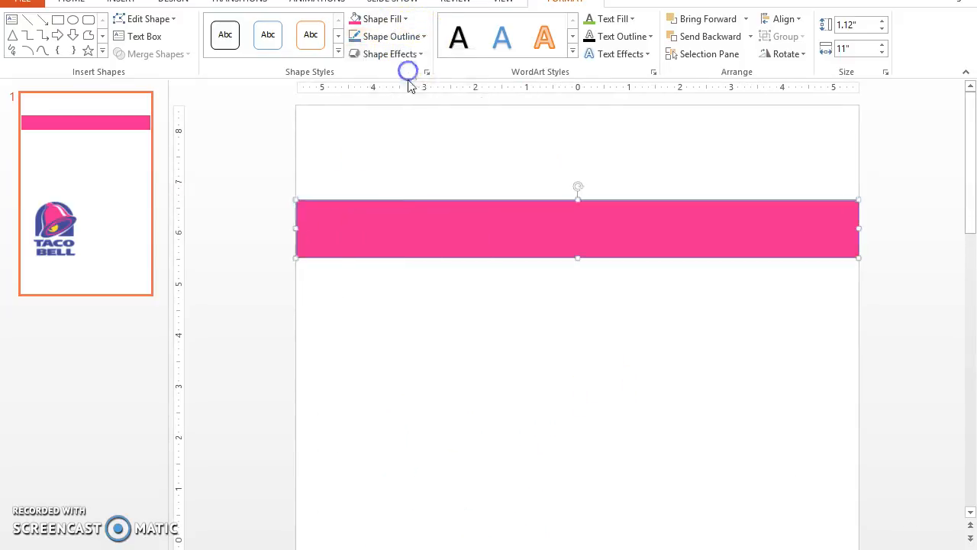
pyautogui.click(866, 549)
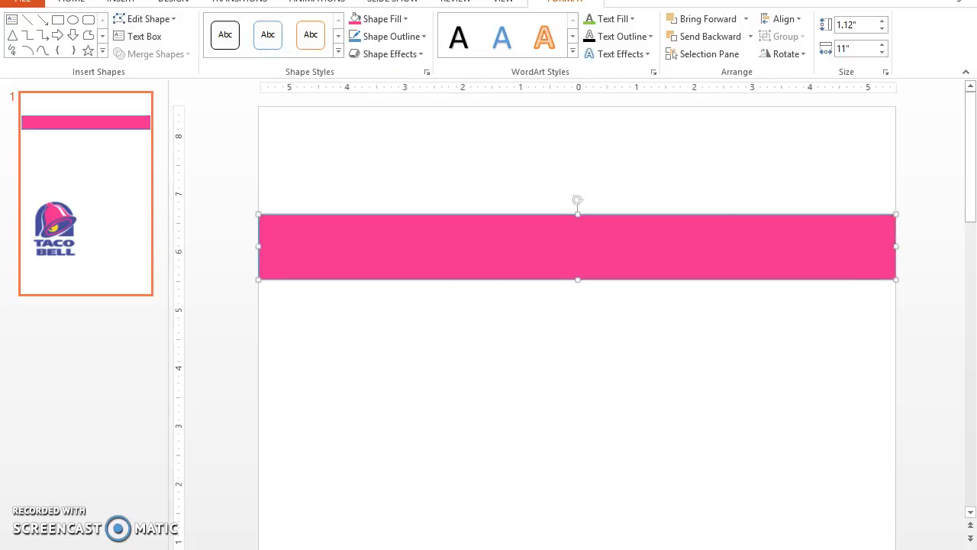
pyautogui.click(866, 549)
pyautogui.click(866, 548)
pyautogui.click(865, 549)
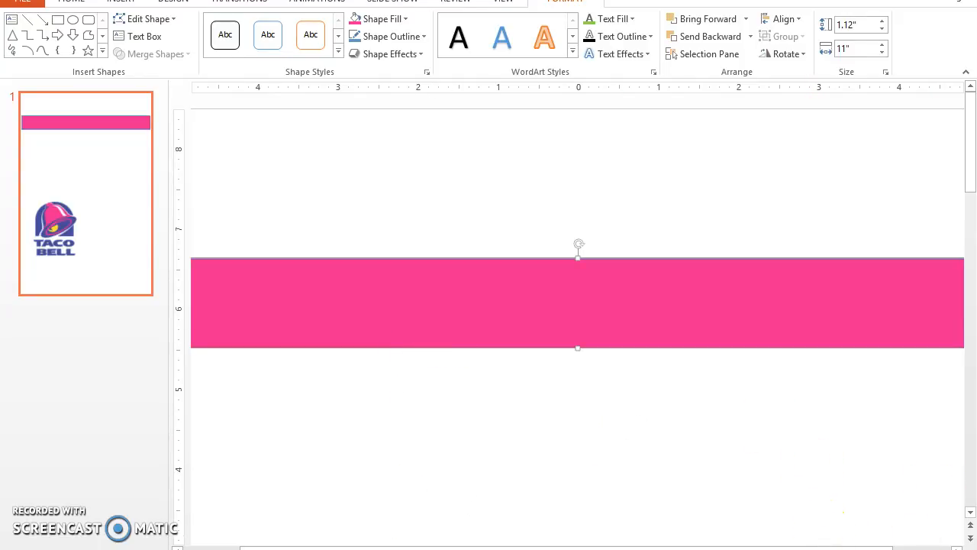
pyautogui.scroll(-5, 578, 306)
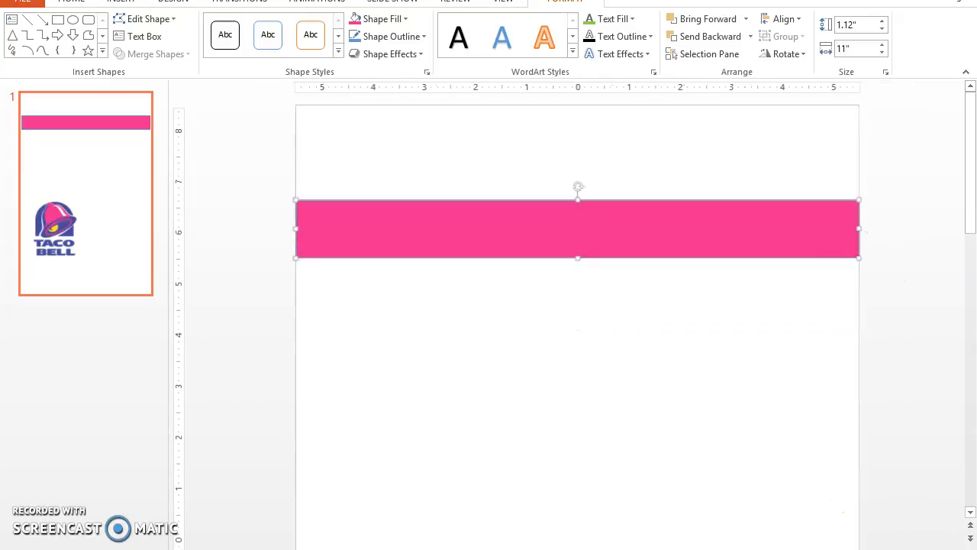
# Step: Set the banner's outline to the black theme colour with a 6 pt weight, and check the edge with the banner deselected
pyautogui.click(424, 37)
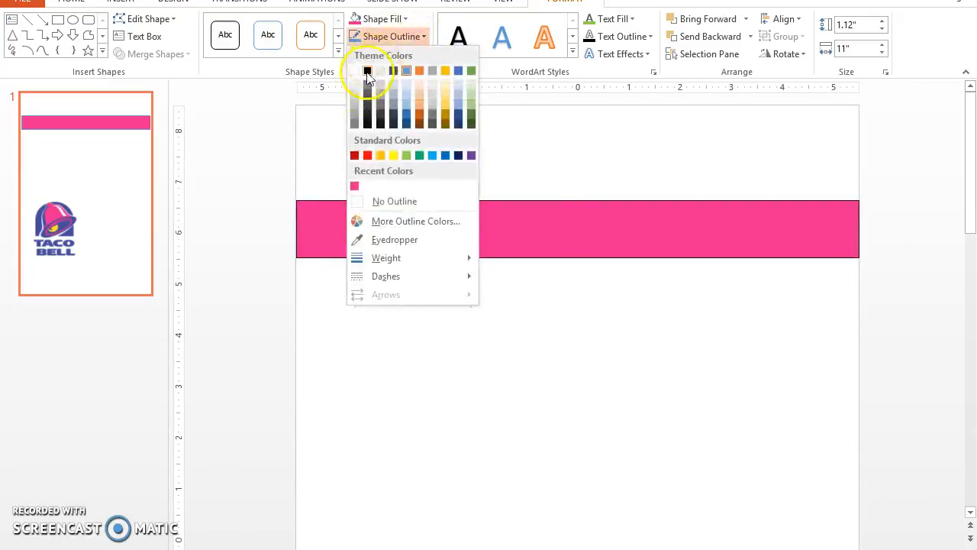
pyautogui.click(367, 71)
pyautogui.click(423, 36)
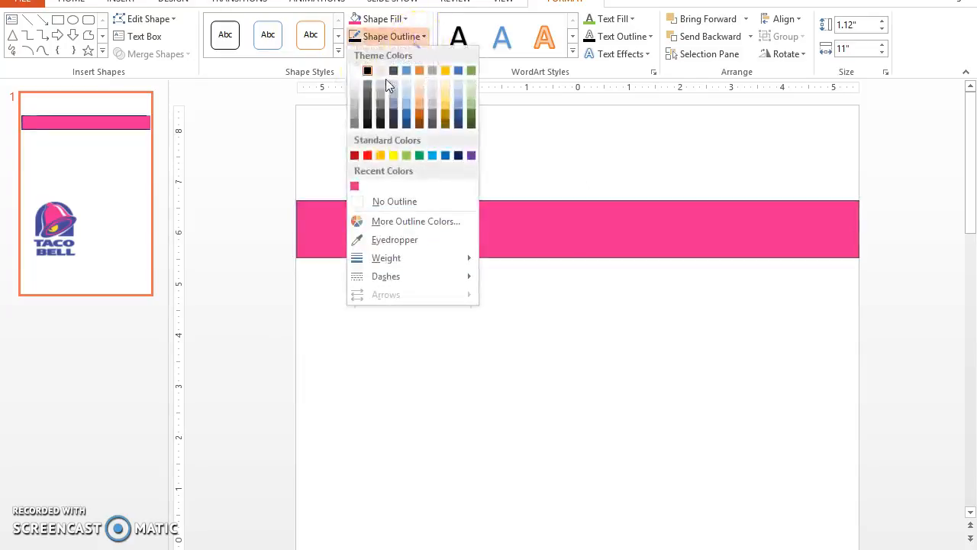
pyautogui.click(367, 70)
pyautogui.click(424, 37)
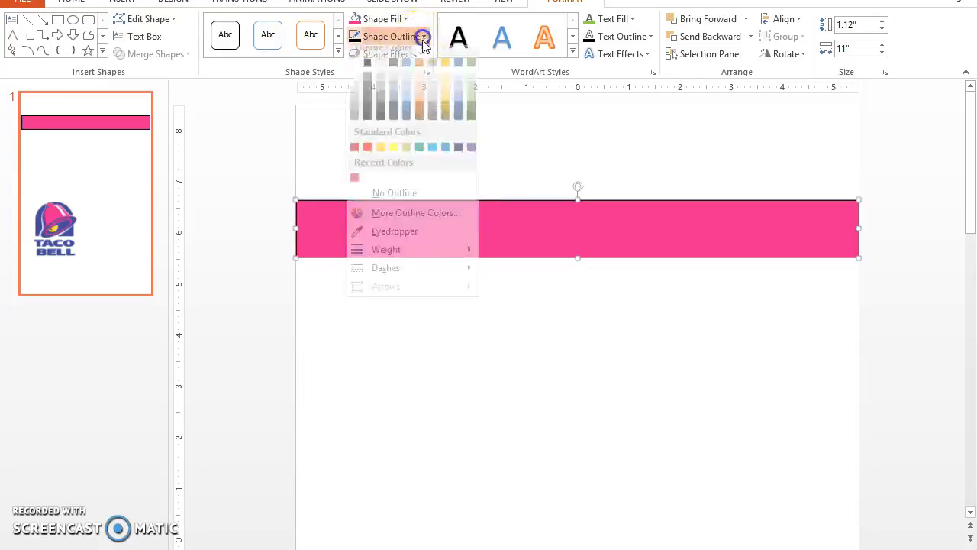
pyautogui.moveTo(443, 257)
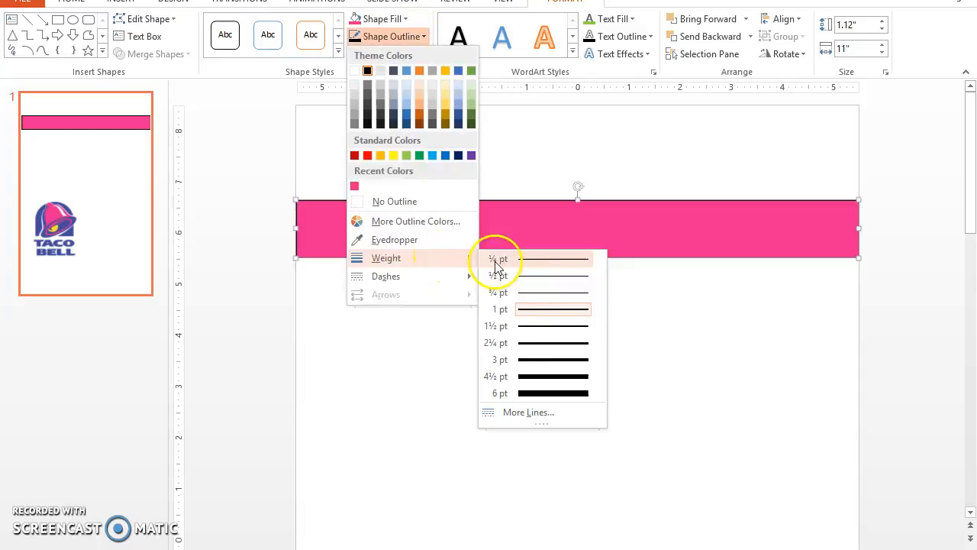
pyautogui.click(565, 393)
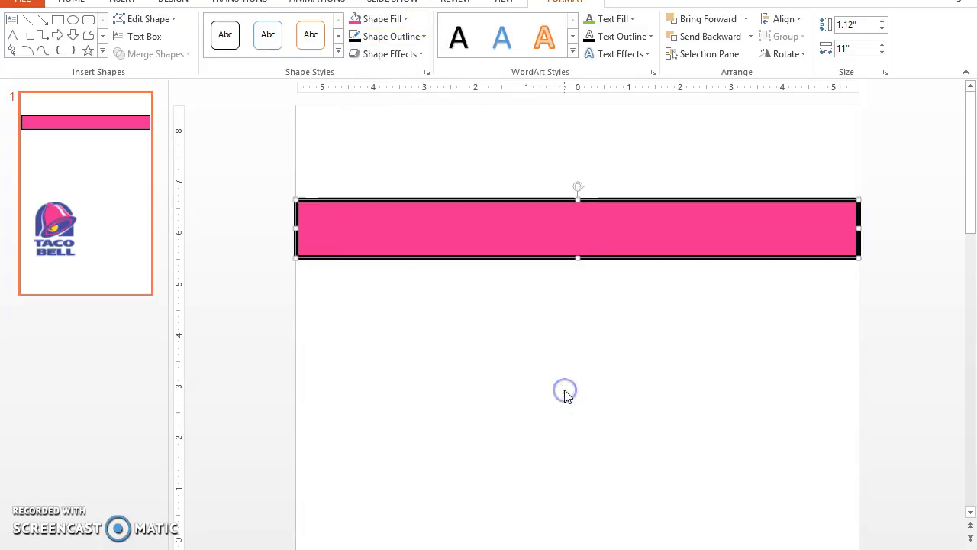
pyautogui.click(459, 378)
pyautogui.scroll(-1, 459, 382)
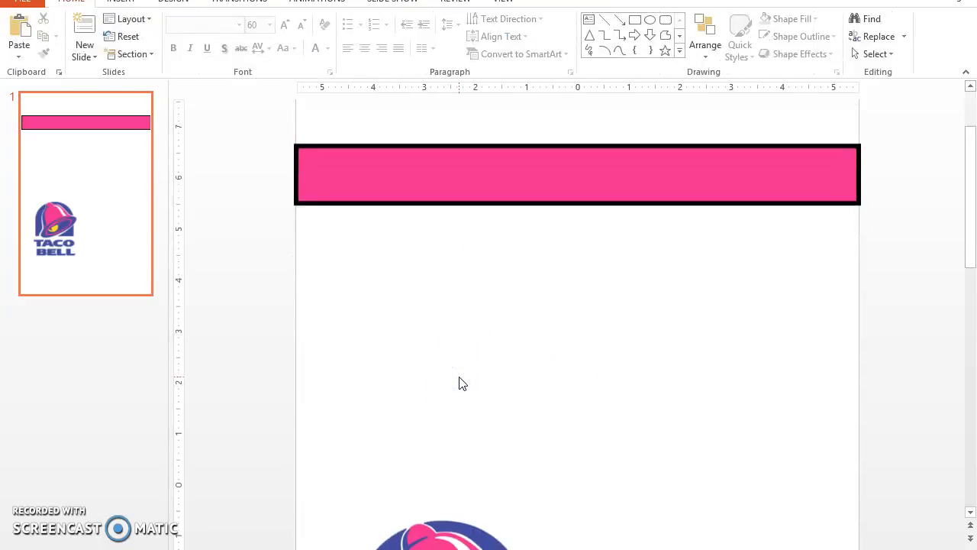
pyautogui.scroll(1, 459, 382)
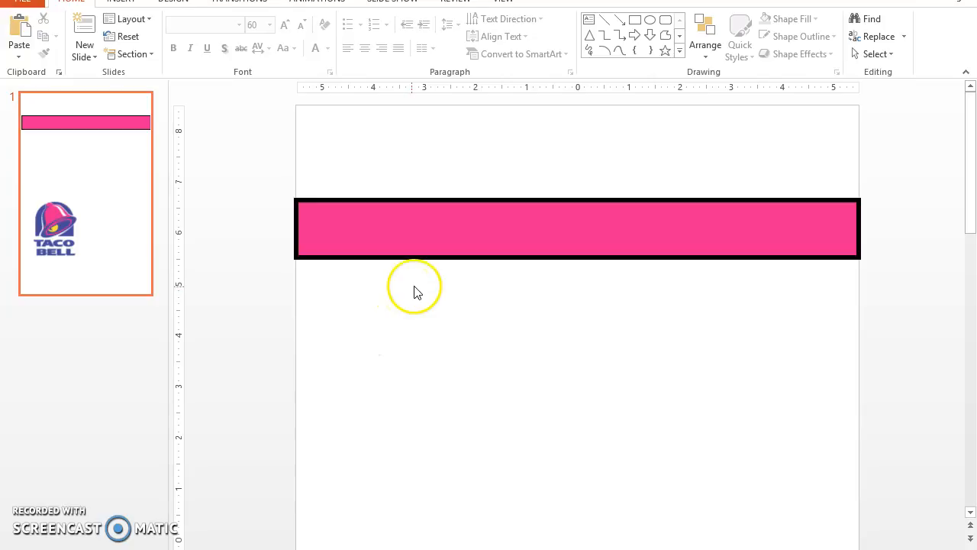
# Step: Shrink the Taco Bell logo and place it near the lower edge of the poster
pyautogui.scroll(-3, 416, 292)
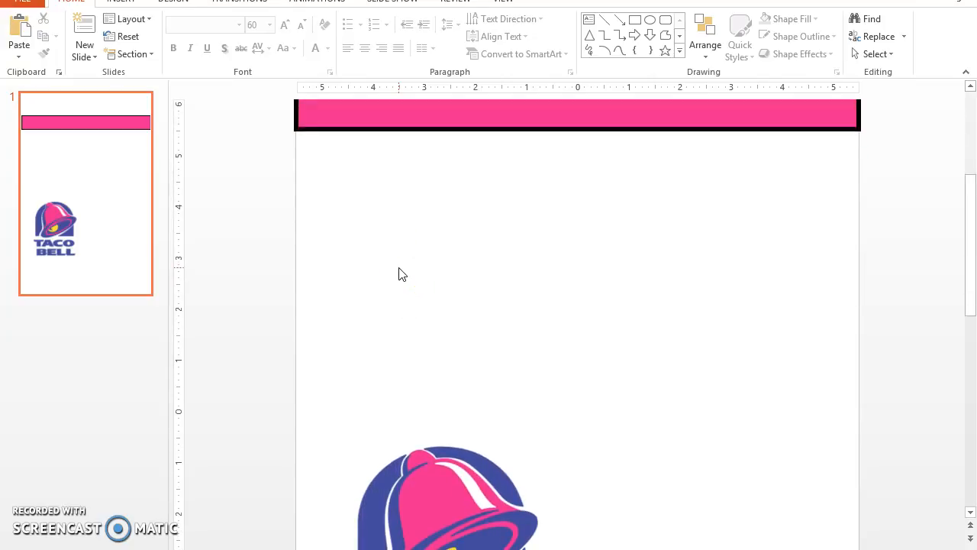
pyautogui.scroll(-6, 402, 274)
pyautogui.click(416, 312)
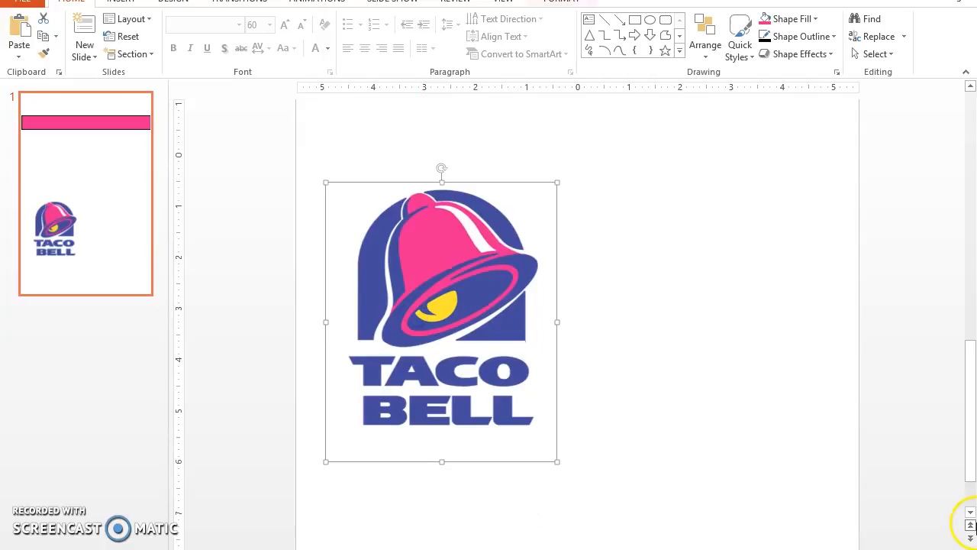
pyautogui.scroll(-4, 553, 413)
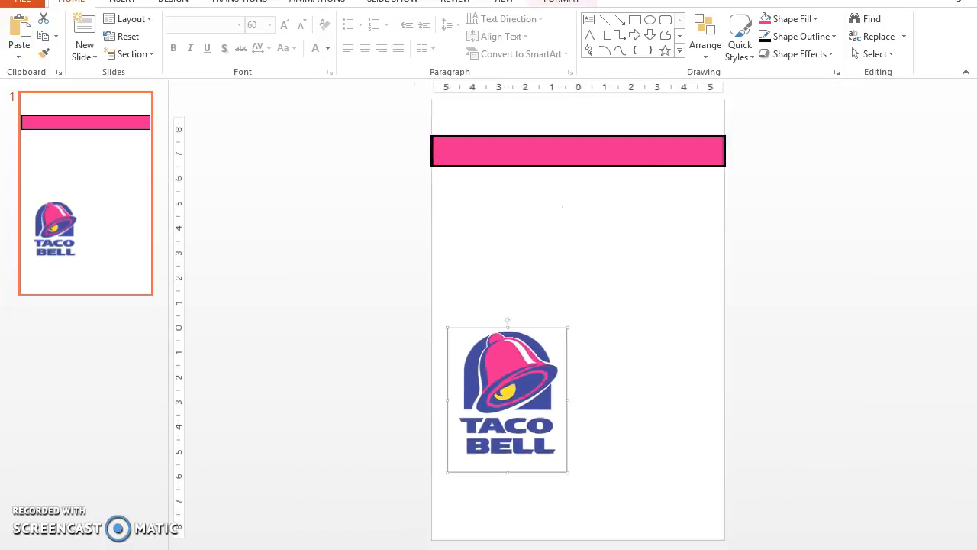
pyautogui.moveTo(473, 337); pyautogui.dragTo(580, 451)
# Step: Duplicate the Taco Bell logo three times and arrange the four logos in a row along the poster's lower edge
pyautogui.hotkey('ctrl', 'c')
pyautogui.hotkey('ctrl', 'v')
pyautogui.hotkey('ctrl', 'v')
pyautogui.moveTo(490, 448); pyautogui.dragTo(604, 447)
pyautogui.hotkey('ctrl', 'v')
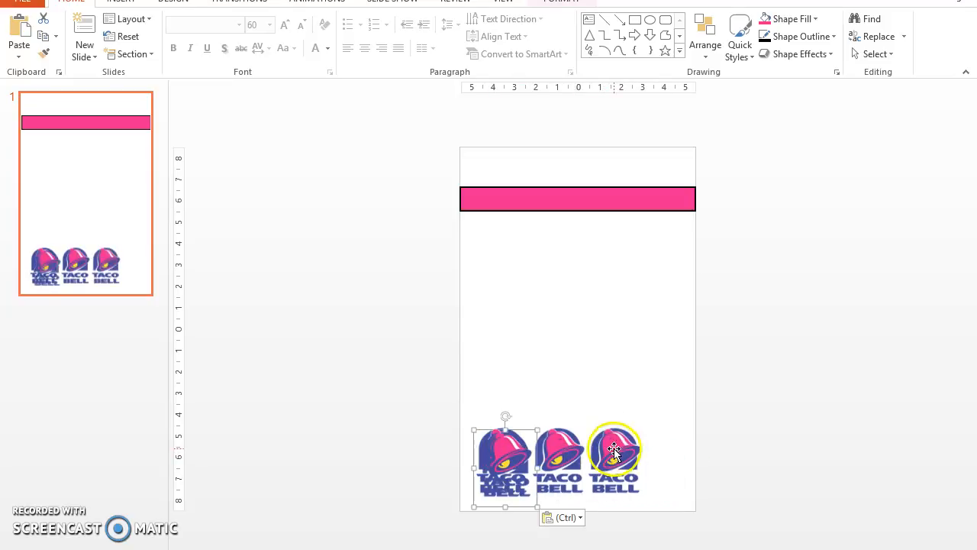
pyautogui.moveTo(515, 471); pyautogui.dragTo(677, 471)
pyautogui.moveTo(604, 463); pyautogui.dragTo(494, 464)
pyautogui.click(501, 464)
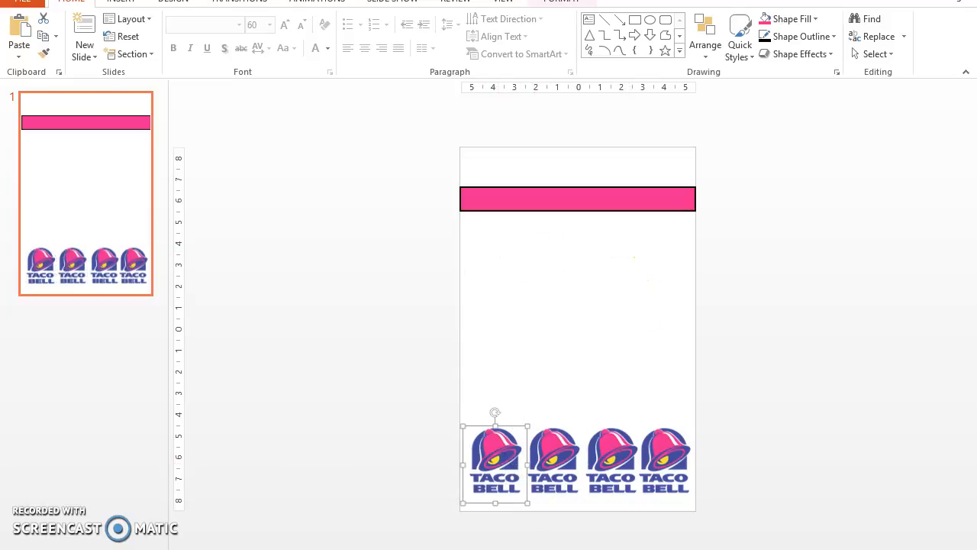
# Step: Move the leftmost Taco Bell logo up to mid-height at the poster's left edge, and delete the other three logos
pyautogui.click(164, 489)
pyautogui.scroll(-1, 218, 290)
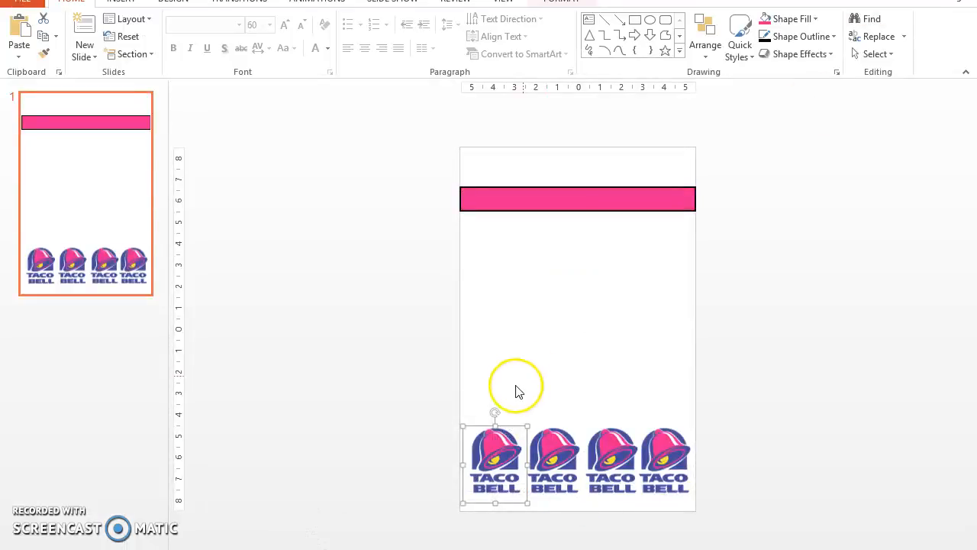
pyautogui.moveTo(495, 458); pyautogui.dragTo(500, 342)
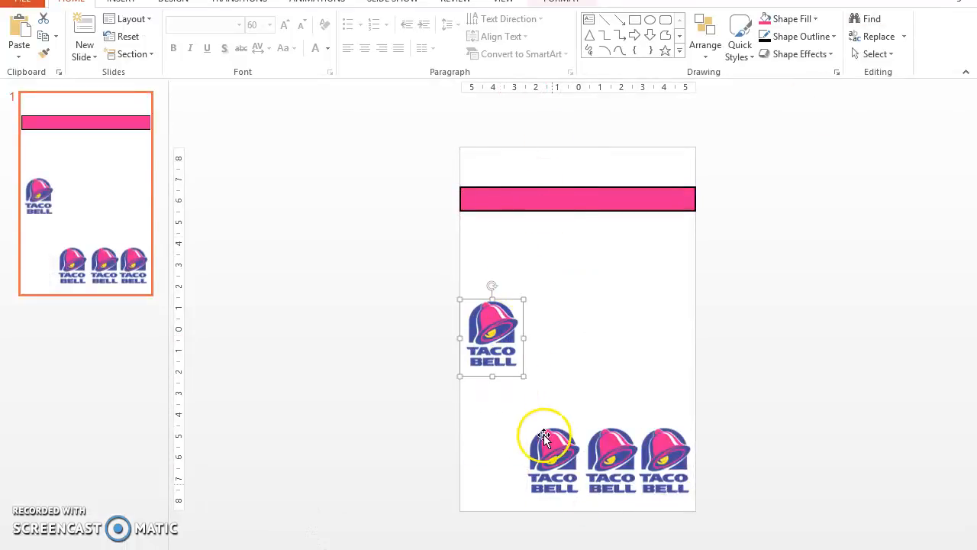
pyautogui.click(568, 462)
pyautogui.press('Delete')
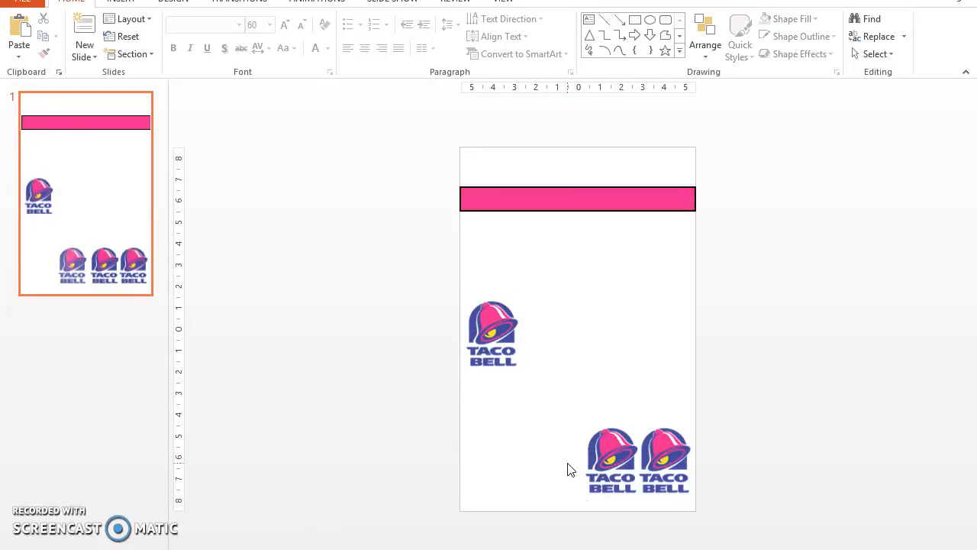
pyautogui.click(605, 464)
pyautogui.press('Delete')
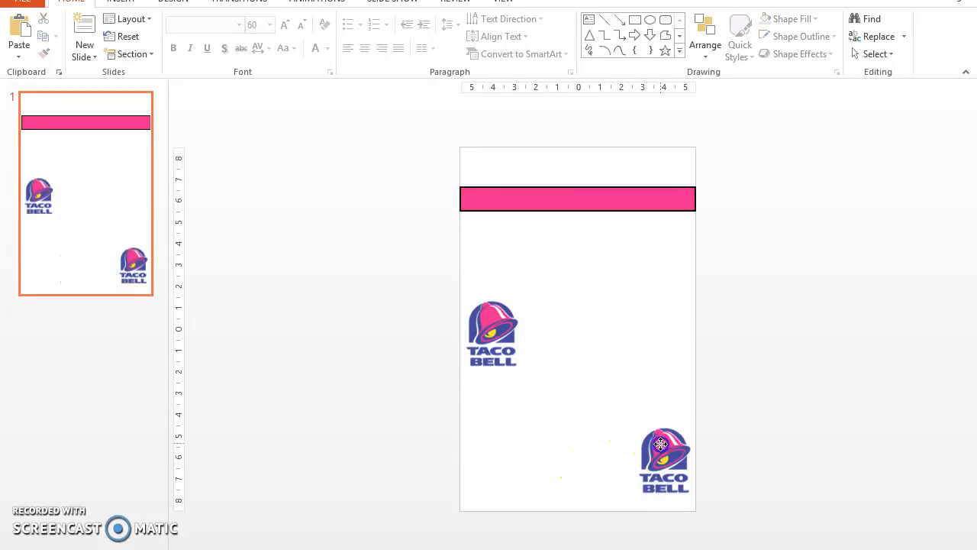
pyautogui.click(658, 439)
pyautogui.press('Delete')
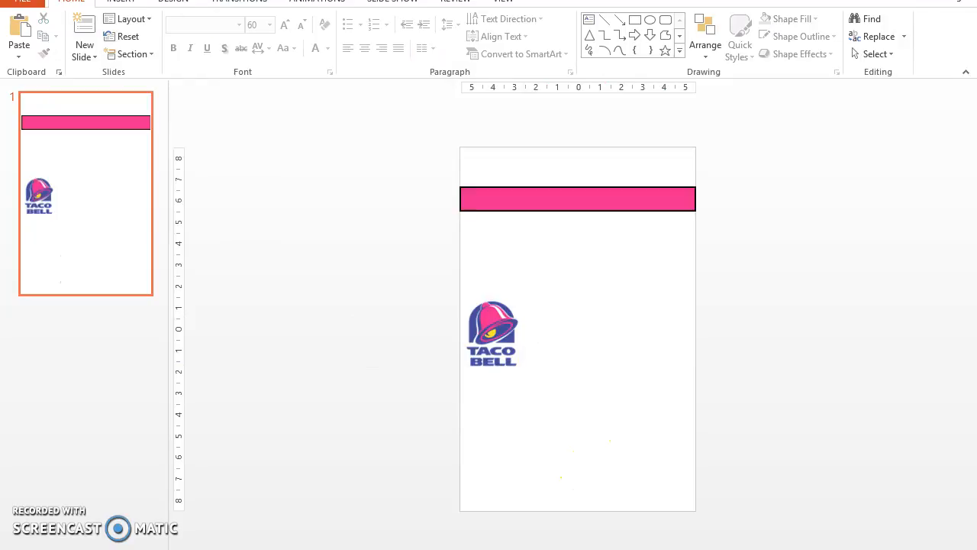
# Step: Draw a circle about 3.25" high and 3.11" wide on the right half of the poster, below the banner
pyautogui.click(127, 5)
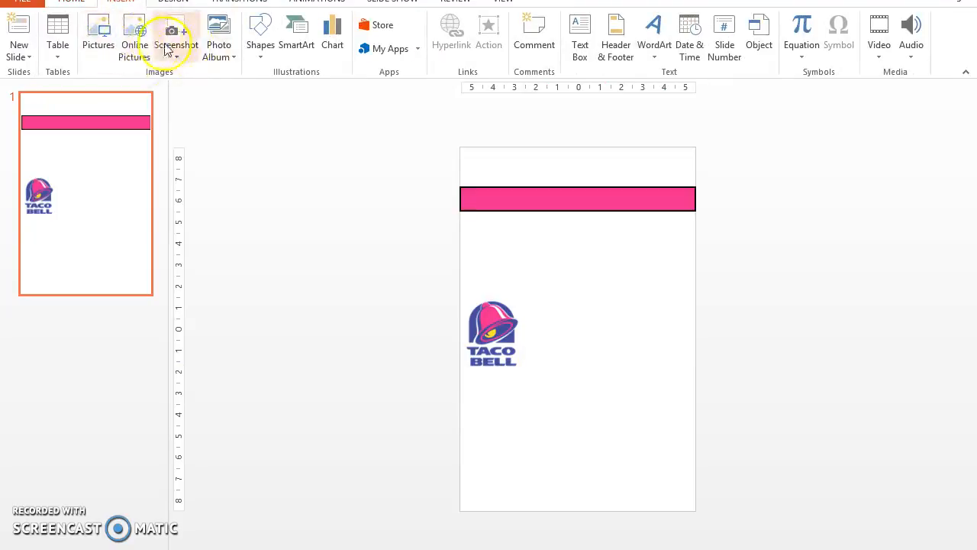
pyautogui.click(260, 49)
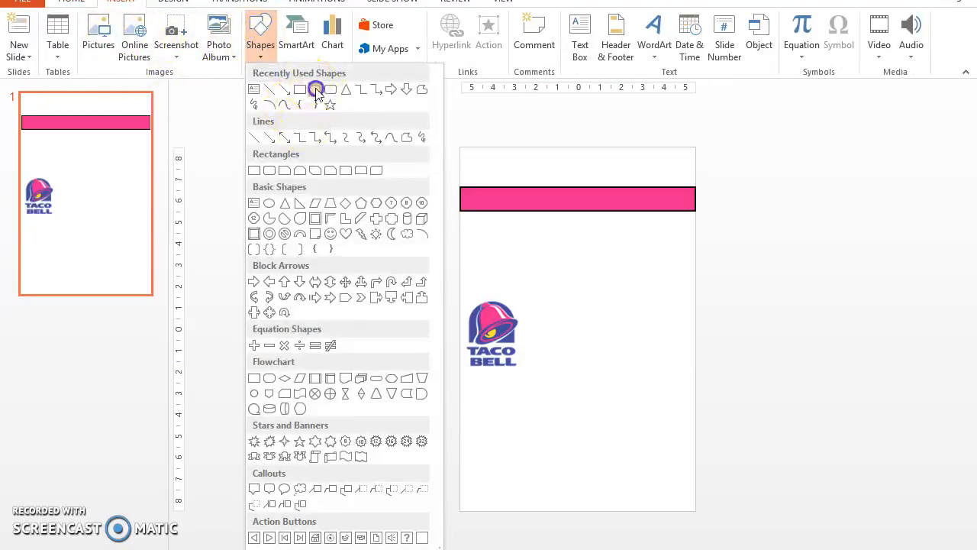
pyautogui.click(308, 88)
pyautogui.moveTo(592, 241); pyautogui.dragTo(658, 311)
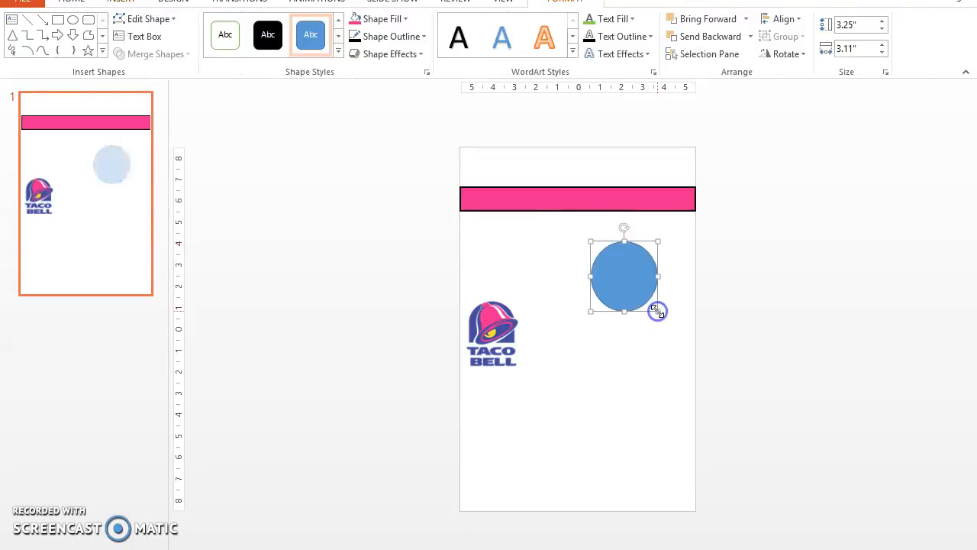
# Step: Duplicate the circle twice and stack the three circles vertically on the poster's right half
pyautogui.hotkey('ctrl', 'c')
pyautogui.hotkey('ctrl', 'v')
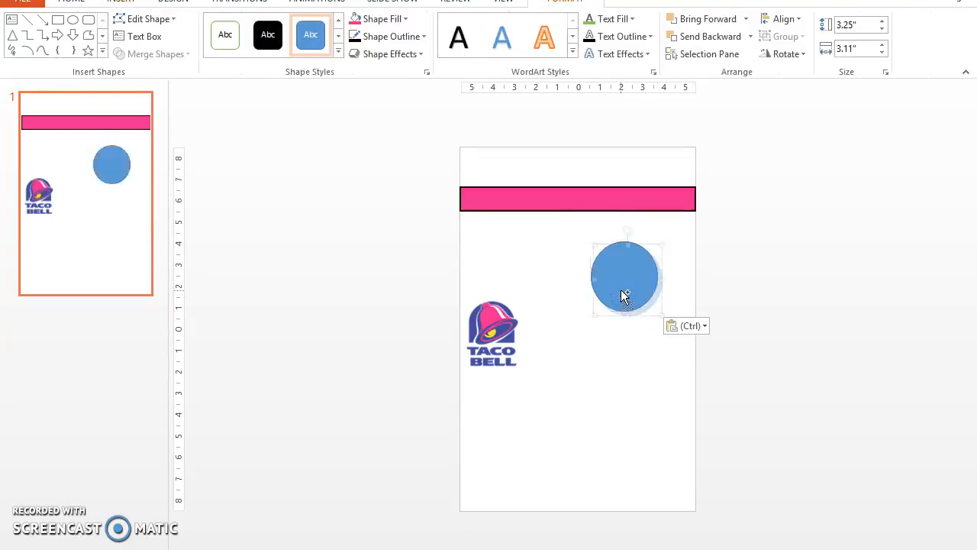
pyautogui.moveTo(622, 288); pyautogui.dragTo(622, 452)
pyautogui.moveTo(626, 310); pyautogui.dragTo(629, 363)
pyautogui.moveTo(627, 300); pyautogui.dragTo(643, 284)
pyautogui.click(489, 334)
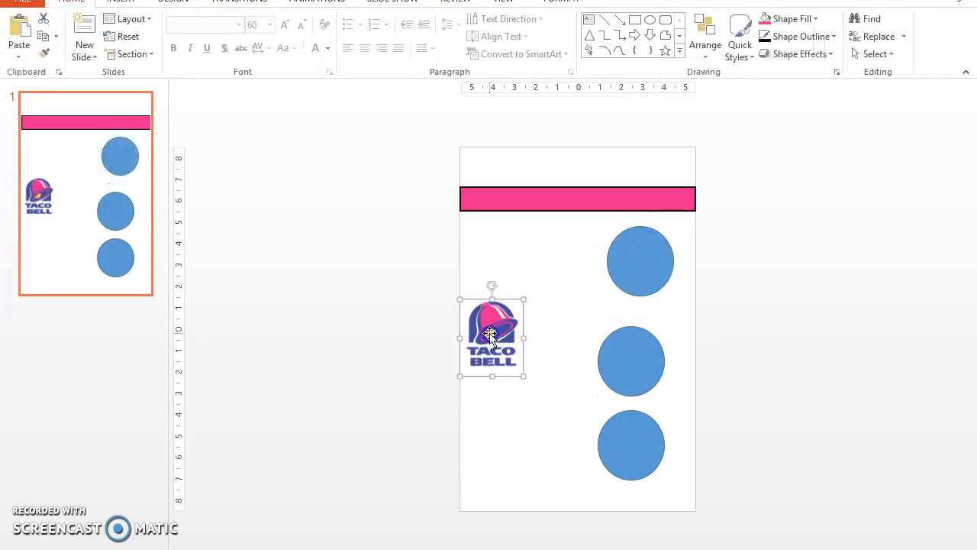
pyautogui.click(513, 434)
# Step: Add a text box near the poster's lower left reading "Based on _____ calorie diet....."
pyautogui.click(121, 2)
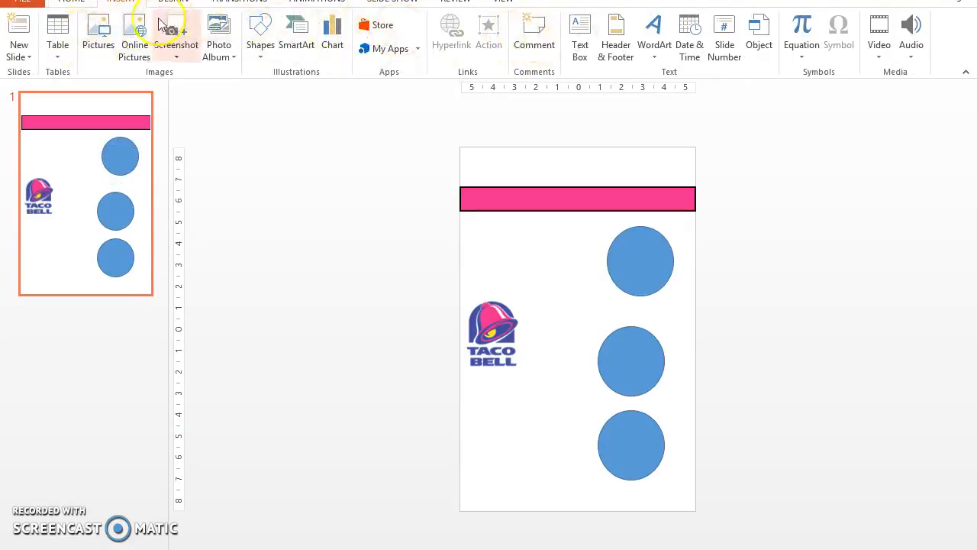
pyautogui.click(578, 34)
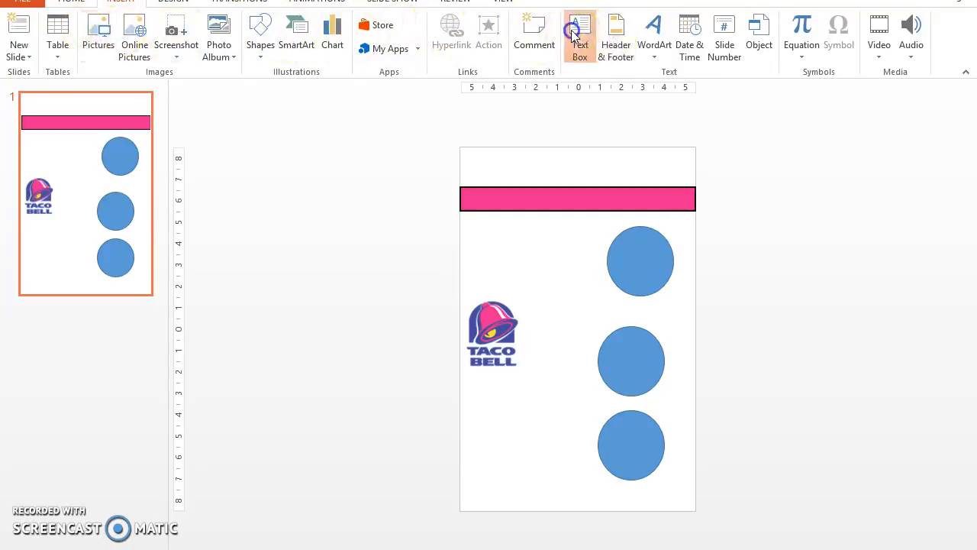
pyautogui.moveTo(472, 461); pyautogui.dragTo(567, 500)
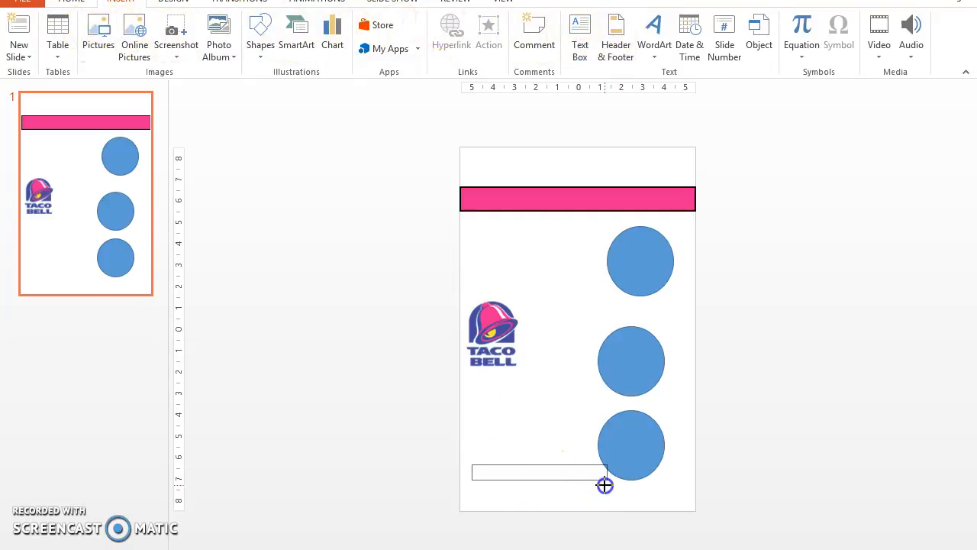
pyautogui.click(485, 475)
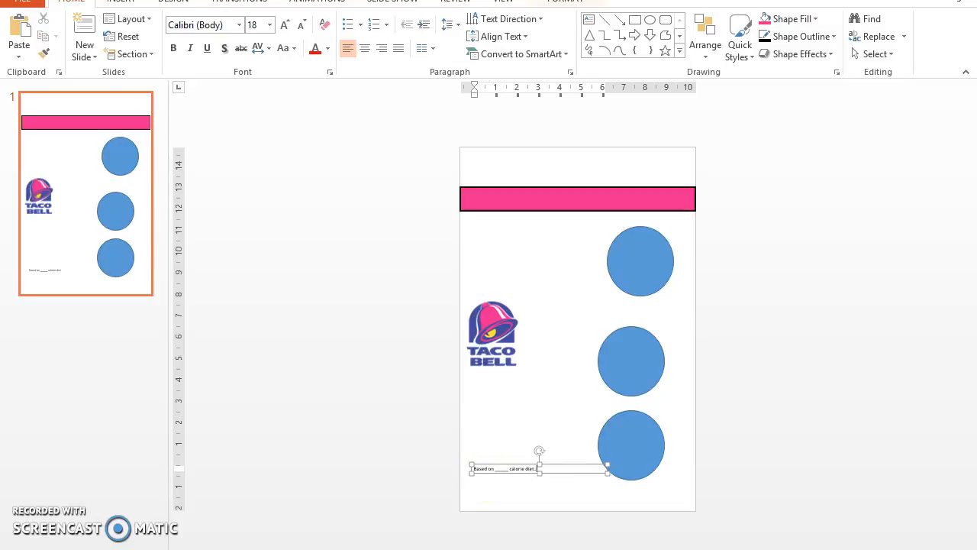
# Step: Increase the font size of the "Based on _____ calorie diet....." line to 32
pyautogui.doubleClick(507, 468)
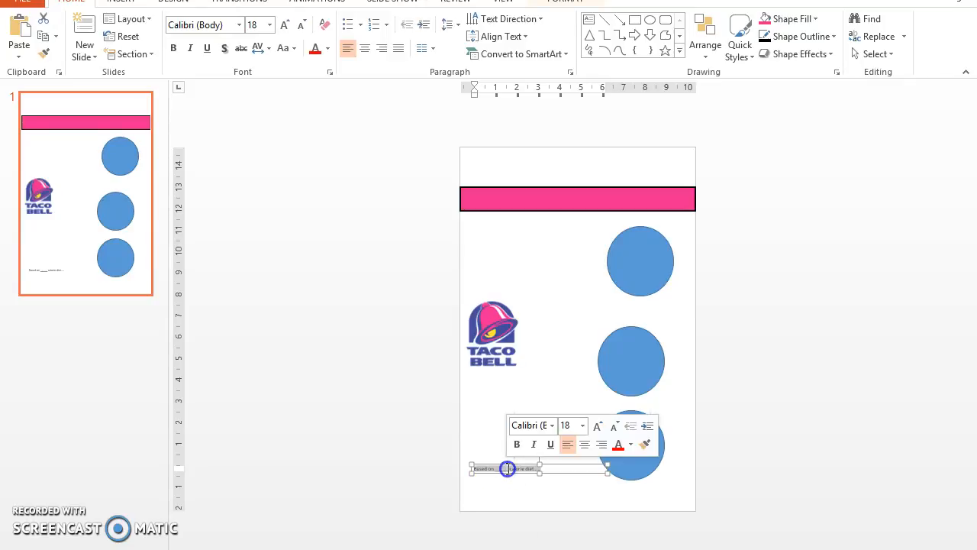
pyautogui.click(598, 425)
pyautogui.click(598, 425)
pyautogui.click(597, 425)
pyautogui.click(597, 425)
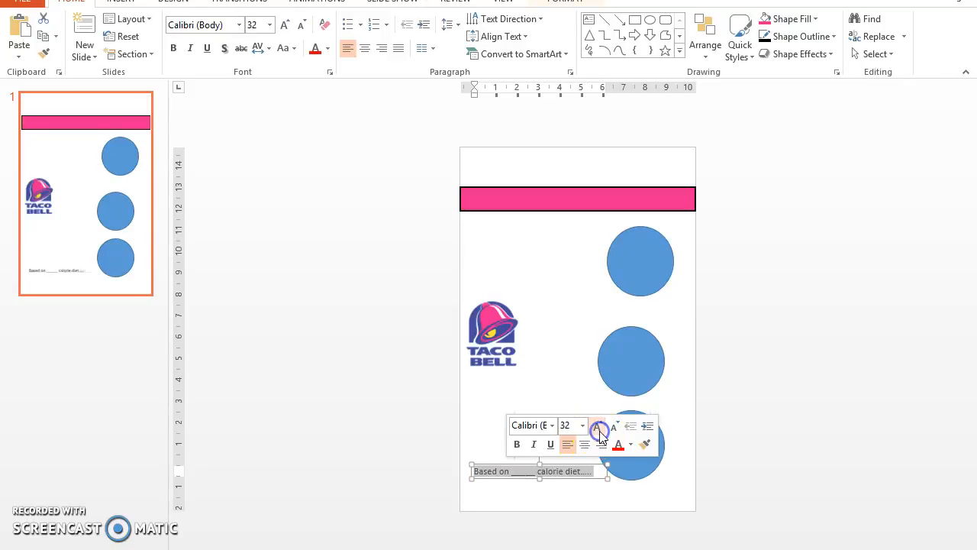
pyautogui.click(582, 502)
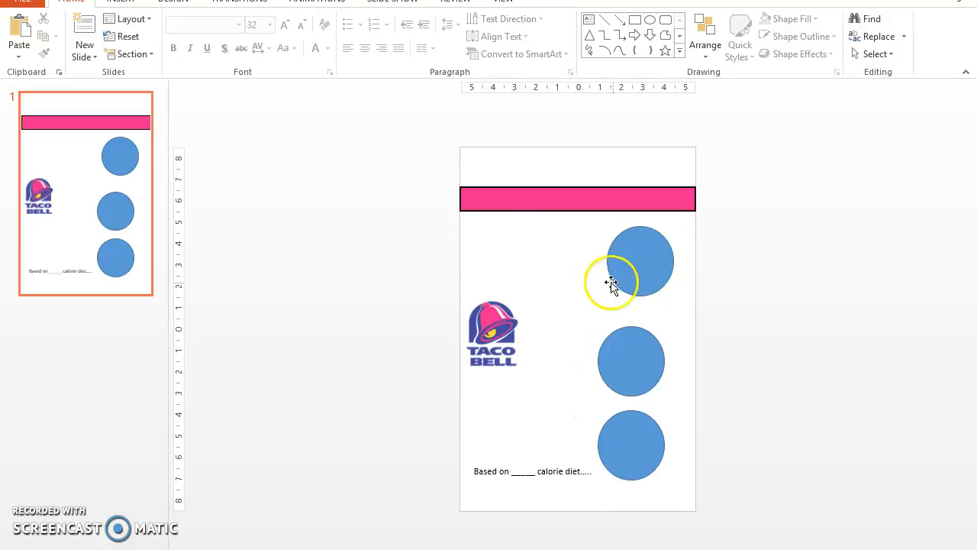
# Step: Line up the three circles in a vertical column with roughly even spacing, like a stoplight
pyautogui.moveTo(636, 276); pyautogui.dragTo(621, 277)
pyautogui.moveTo(621, 343); pyautogui.dragTo(619, 327)
pyautogui.moveTo(621, 445); pyautogui.dragTo(618, 435)
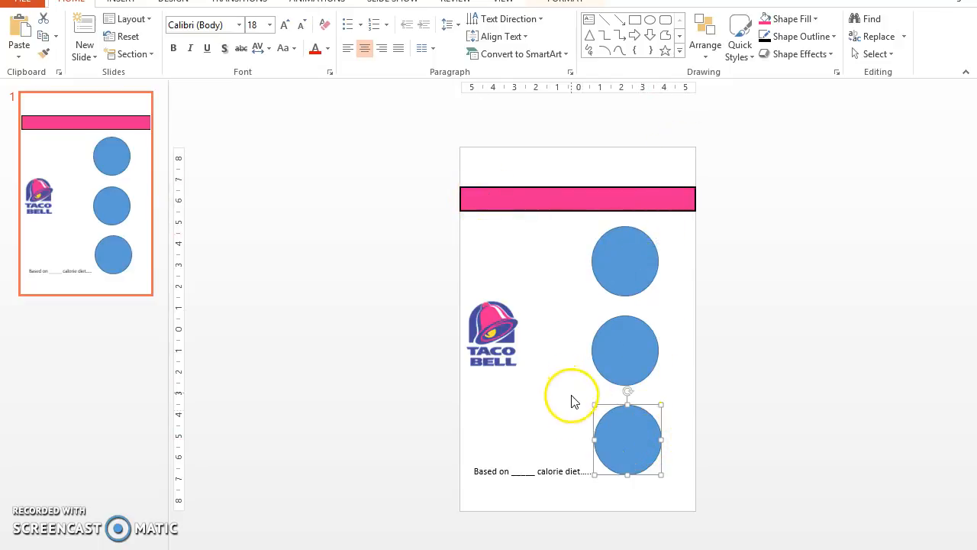
# Step: Move the calorie diet text line below the circles and shift the three circles toward the poster's centre
pyautogui.click(514, 475)
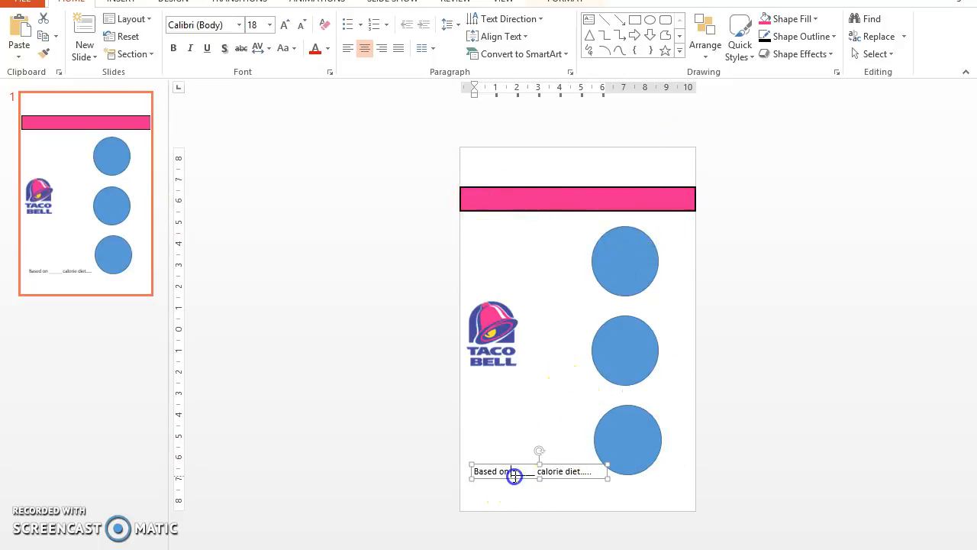
pyautogui.moveTo(519, 467); pyautogui.dragTo(540, 482)
pyautogui.moveTo(620, 268); pyautogui.dragTo(585, 263)
pyautogui.moveTo(643, 356); pyautogui.dragTo(619, 363)
pyautogui.moveTo(608, 448); pyautogui.dragTo(589, 443)
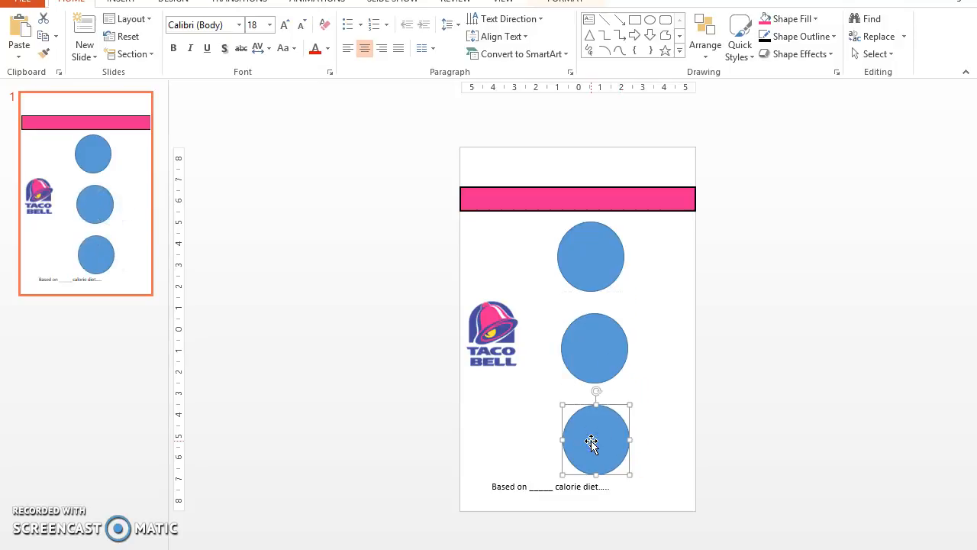
# Step: Move the calorie diet text line toward the poster's lower-left corner and widen its text box to nearly the poster's width
pyautogui.click(544, 487)
pyautogui.moveTo(532, 478); pyautogui.dragTo(511, 489)
pyautogui.click(594, 496)
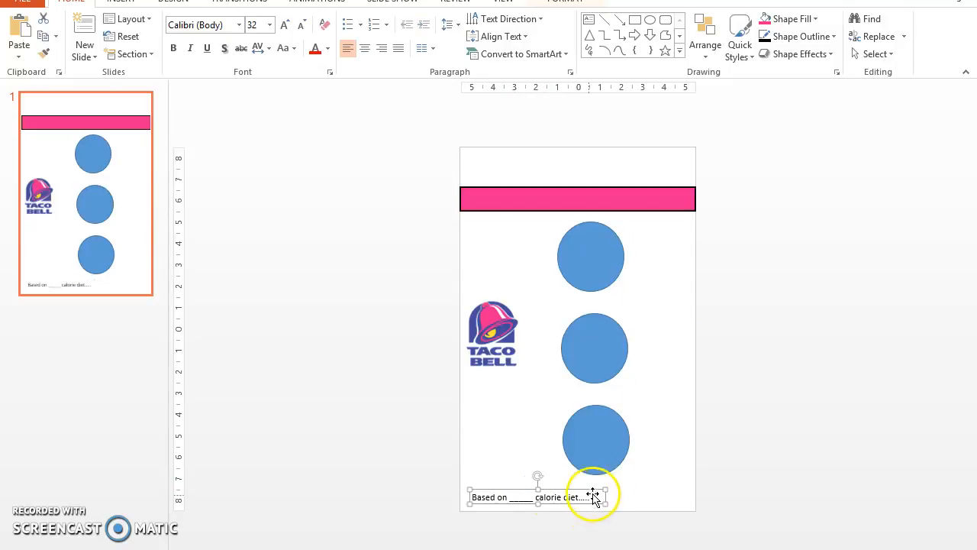
pyautogui.moveTo(606, 497); pyautogui.dragTo(677, 500)
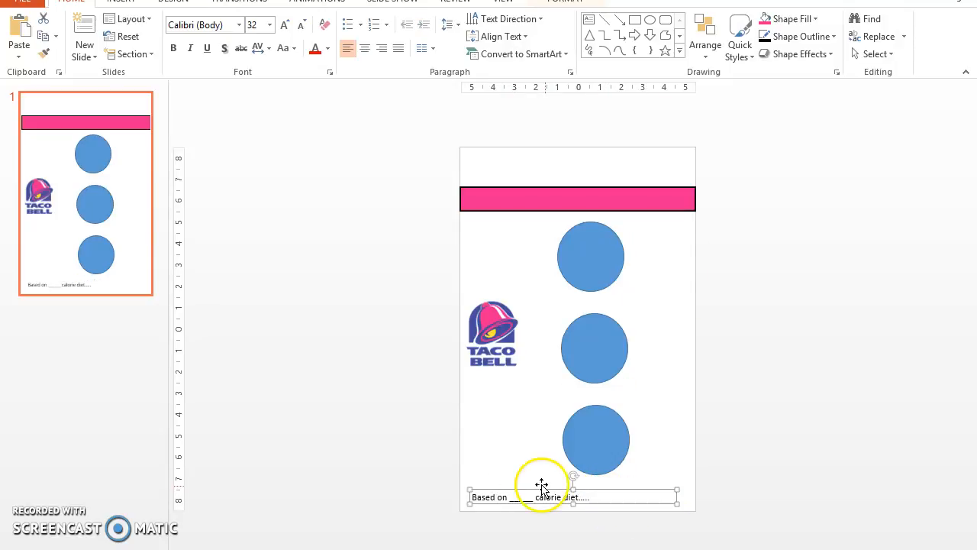
# Step: Reduce the font size of the calorie diet text line to 24
pyautogui.tripleClick(532, 496)
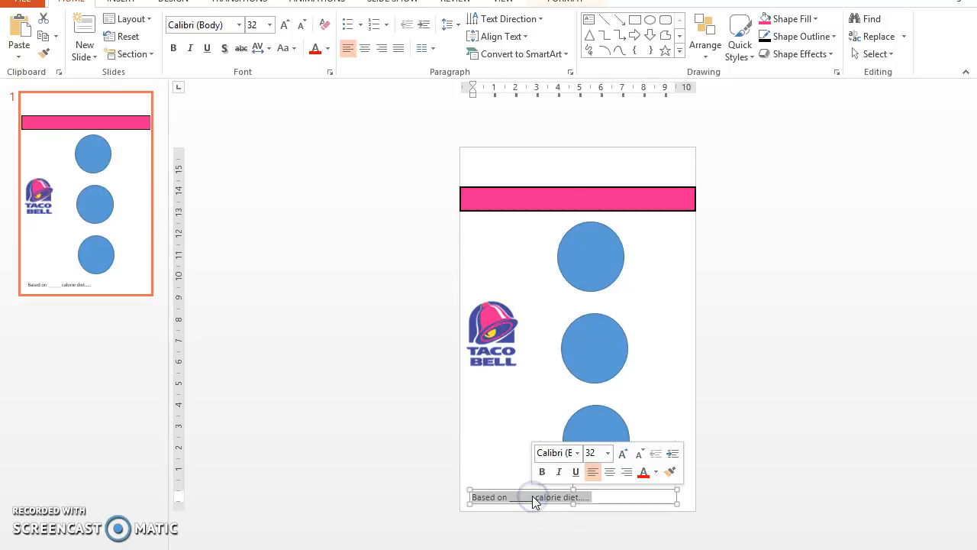
pyautogui.click(640, 453)
pyautogui.click(640, 454)
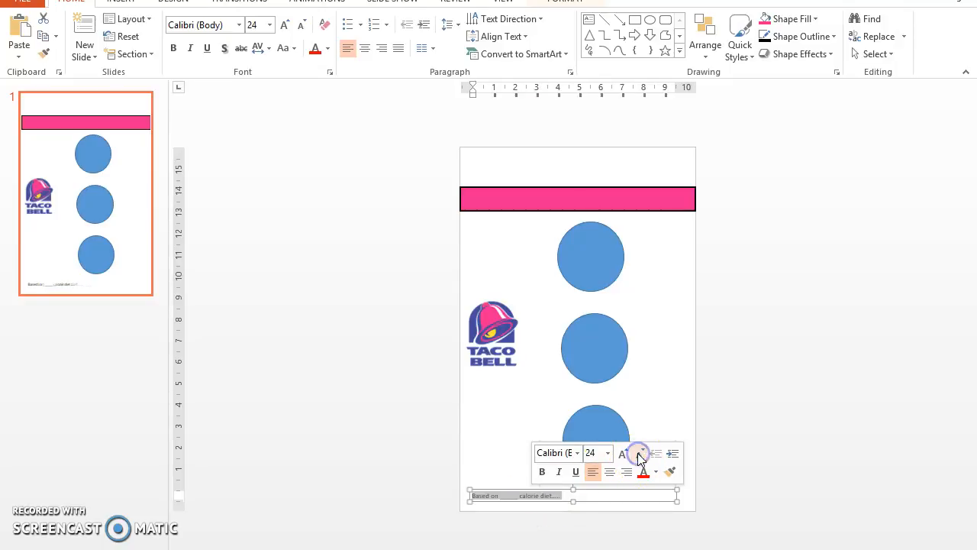
# Step: Move the calorie diet text line up beneath the pink banner and enlarge its font size to 166
pyautogui.moveTo(525, 487); pyautogui.dragTo(534, 230)
pyautogui.doubleClick(533, 235)
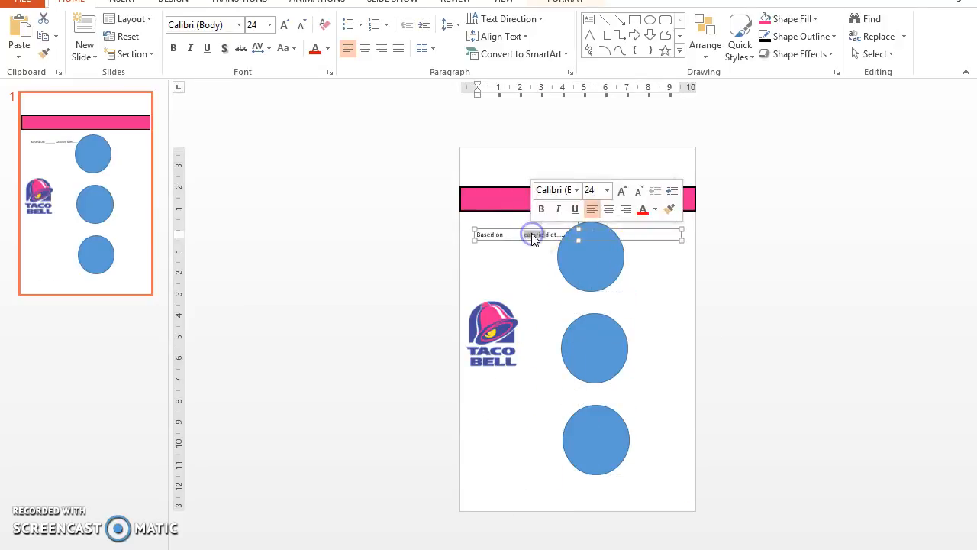
pyautogui.click(532, 234)
pyautogui.click(622, 190)
pyautogui.click(622, 190)
pyautogui.click(622, 190)
pyautogui.click(622, 190)
pyautogui.click(622, 190)
pyautogui.click(622, 190)
pyautogui.click(623, 190)
pyautogui.click(622, 190)
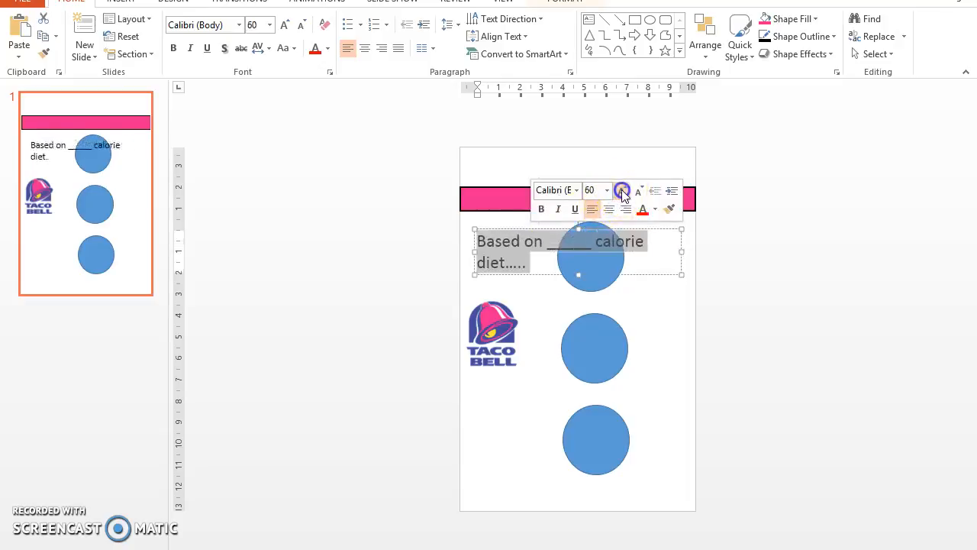
pyautogui.click(622, 190)
pyautogui.click(623, 190)
pyautogui.click(622, 190)
pyautogui.click(622, 190)
pyautogui.click(622, 190)
pyautogui.click(622, 190)
pyautogui.click(623, 190)
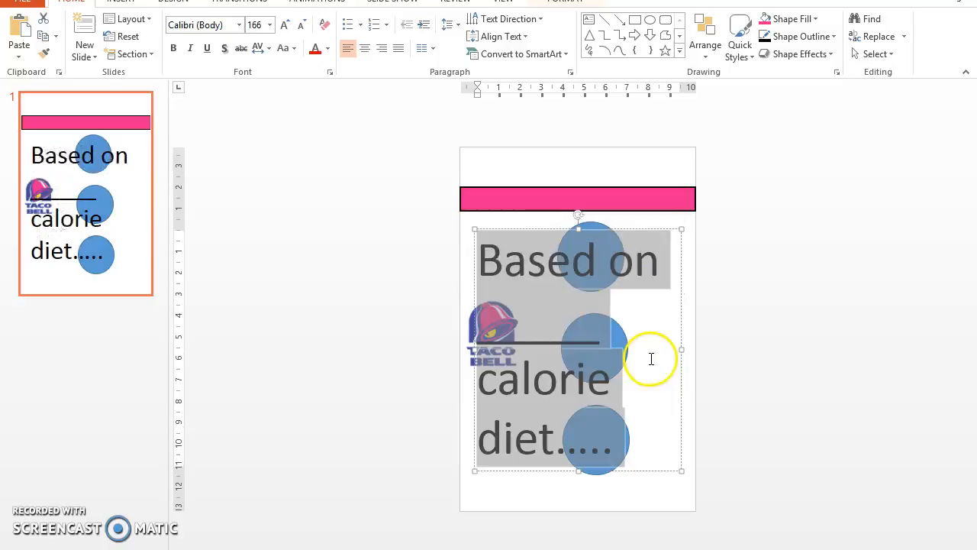
# Step: Shrink the calorie diet text until it fits on one line and place it along the poster's bottom edge
pyautogui.click(545, 230)
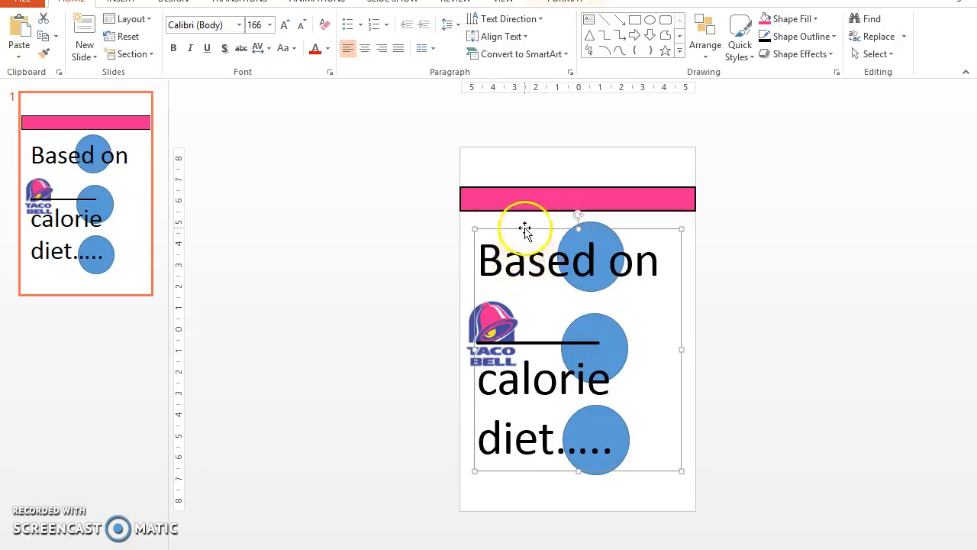
pyautogui.click(526, 232)
pyautogui.tripleClick(518, 262)
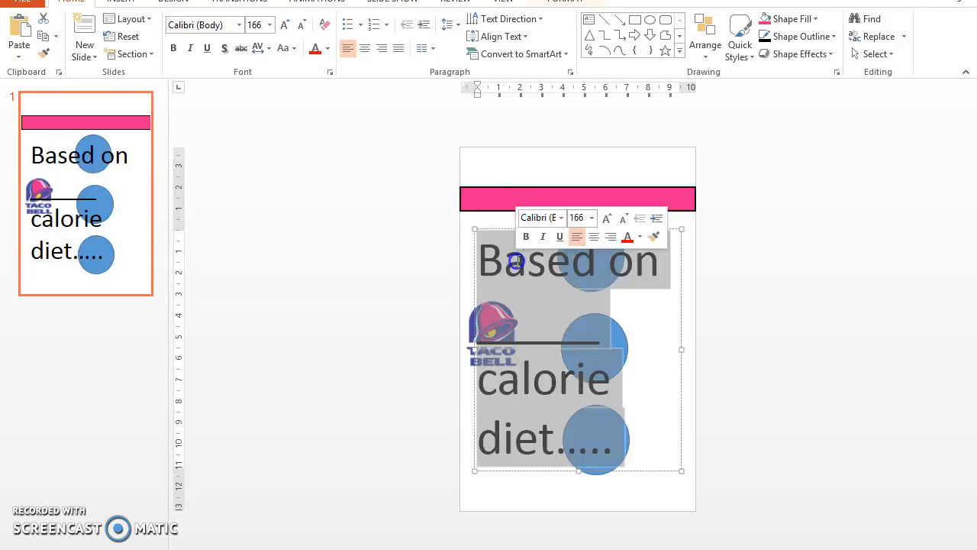
pyautogui.click(623, 218)
pyautogui.click(623, 218)
pyautogui.click(623, 218)
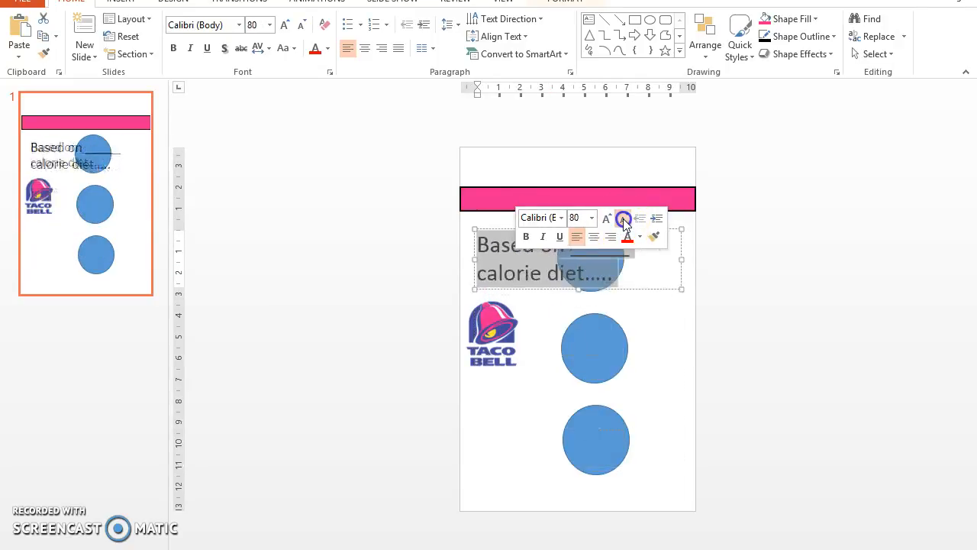
pyautogui.click(623, 218)
pyautogui.click(623, 218)
pyautogui.click(623, 218)
pyautogui.click(623, 219)
pyautogui.click(622, 219)
pyautogui.click(623, 219)
pyautogui.moveTo(496, 231); pyautogui.dragTo(503, 483)
# Step: Shift the upper circle to the left above the logo and delete the other two circles
pyautogui.click(497, 321)
pyautogui.moveTo(590, 232); pyautogui.dragTo(523, 230)
pyautogui.moveTo(613, 344); pyautogui.dragTo(641, 264)
pyautogui.click(639, 282)
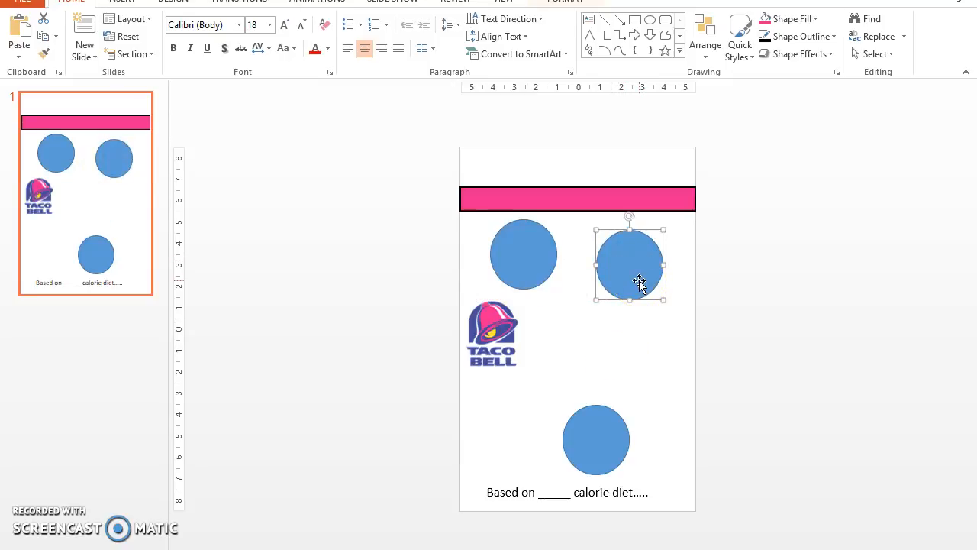
pyautogui.press('Delete')
pyautogui.click(598, 432)
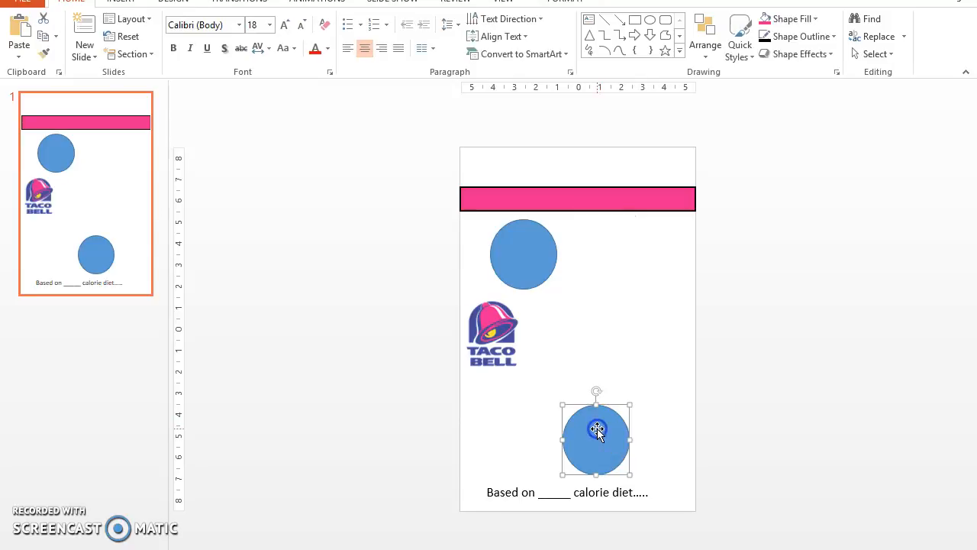
pyautogui.press('Delete')
pyautogui.click(557, 197)
pyautogui.click(520, 259)
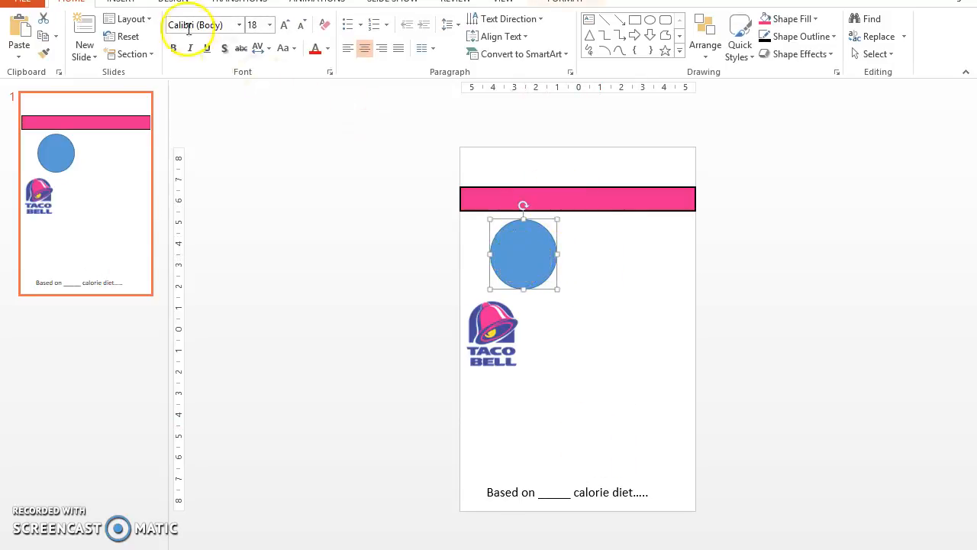
pyautogui.click(122, 3)
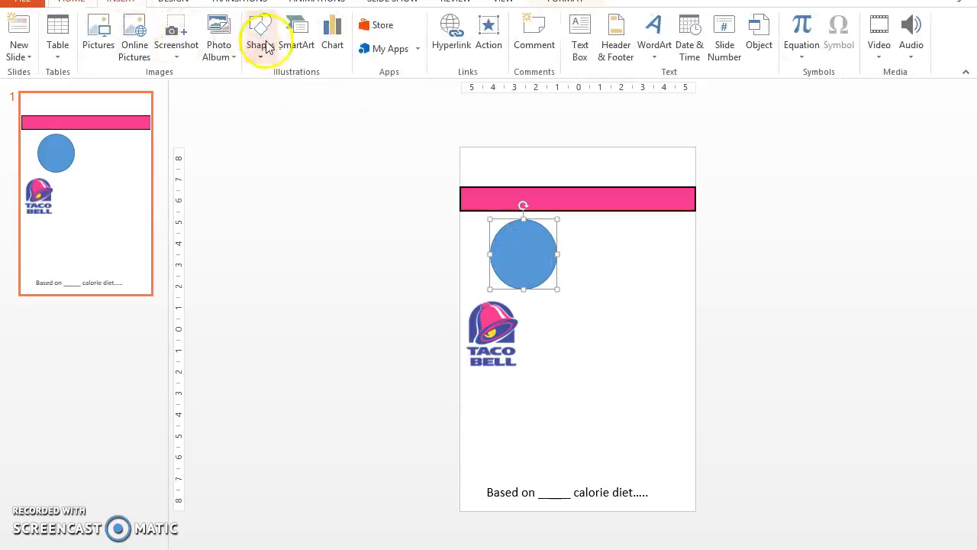
pyautogui.click(526, 252)
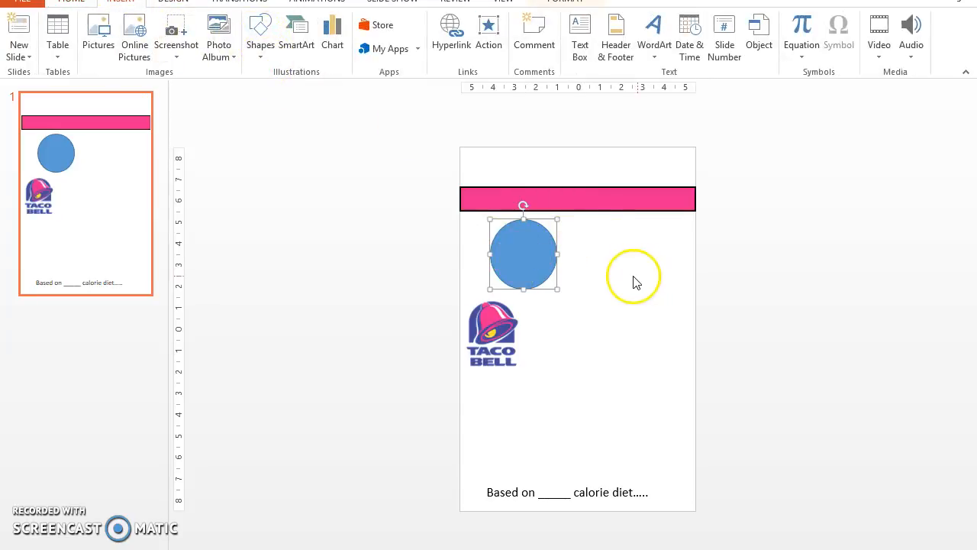
pyautogui.click(556, 5)
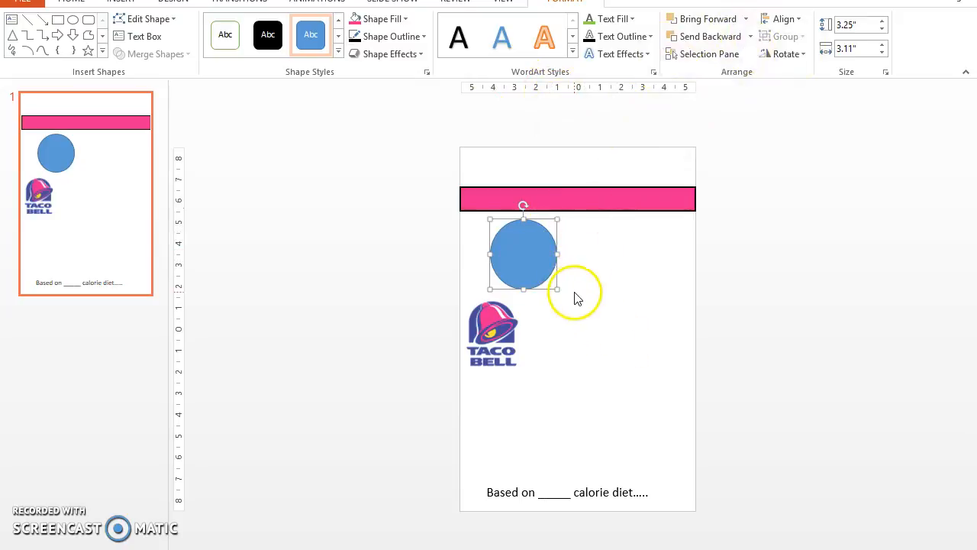
# Step: Copy the remaining circle, paste it as a picture and place the copy to the right of the original
pyautogui.rightClick(529, 259)
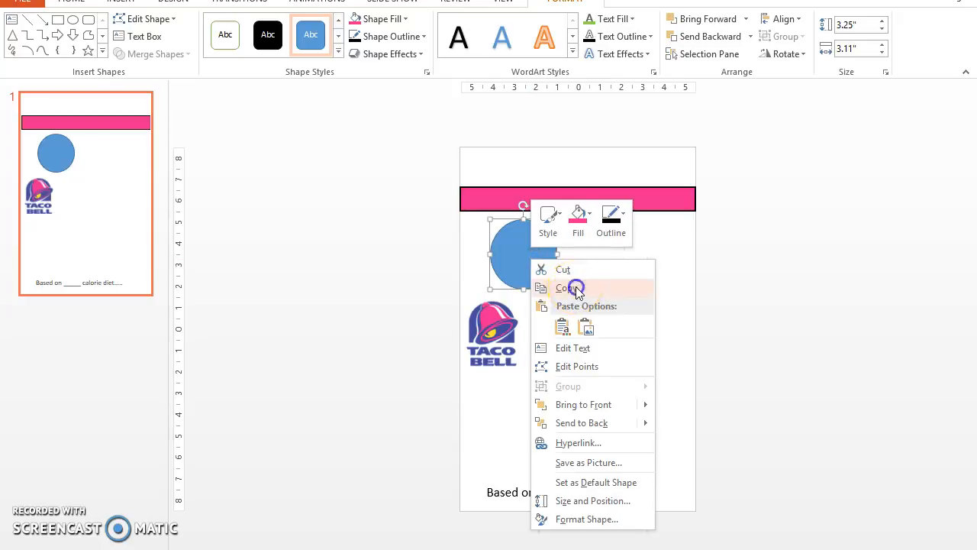
pyautogui.click(574, 285)
pyautogui.click(640, 267)
pyautogui.rightClick(637, 263)
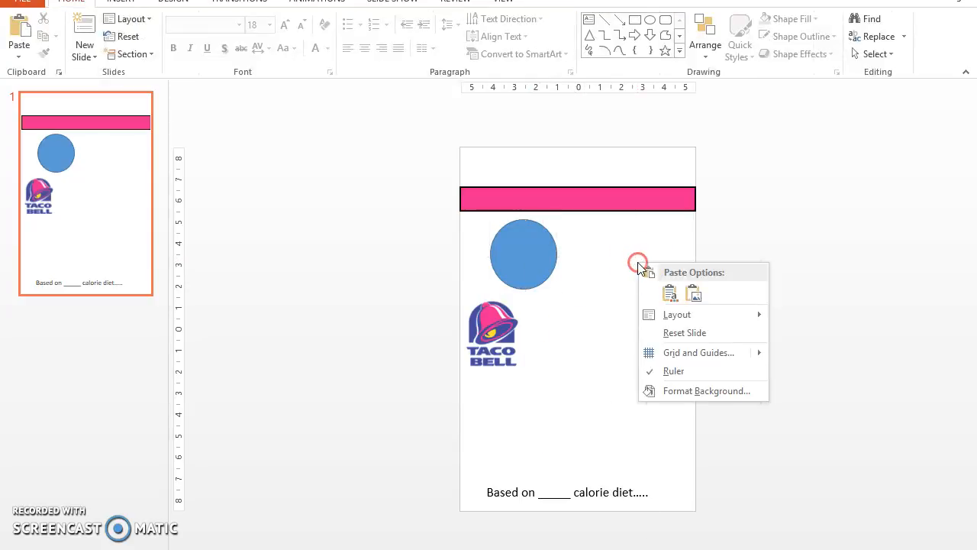
pyautogui.click(695, 298)
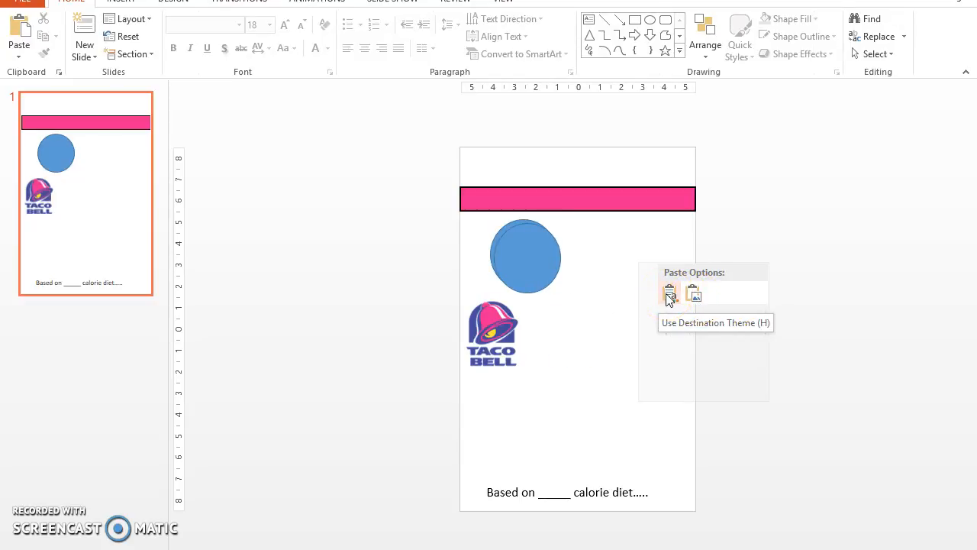
pyautogui.click(694, 296)
pyautogui.moveTo(577, 327); pyautogui.dragTo(611, 285)
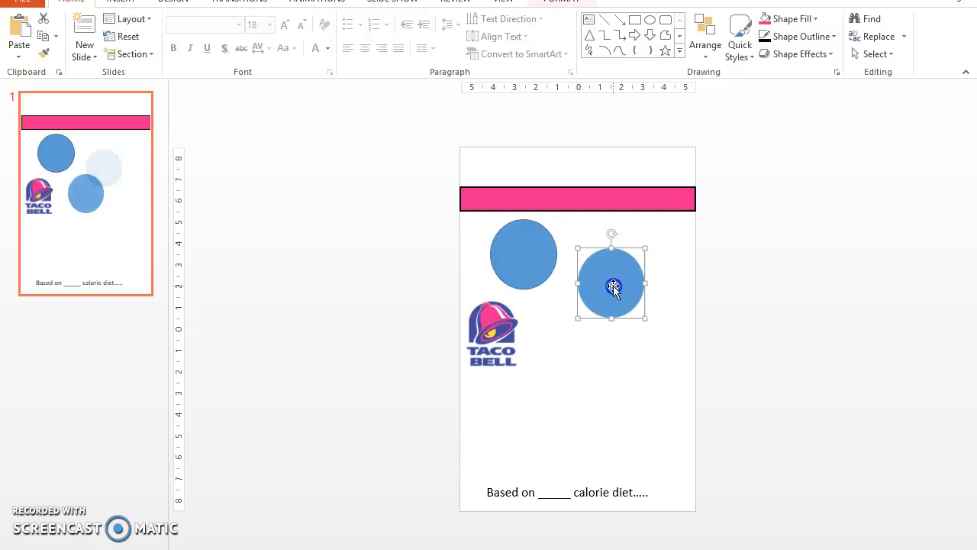
# Step: Compare the formatting options of the original circle and its picture copy, and give the picture copy a purple border
pyautogui.click(571, 4)
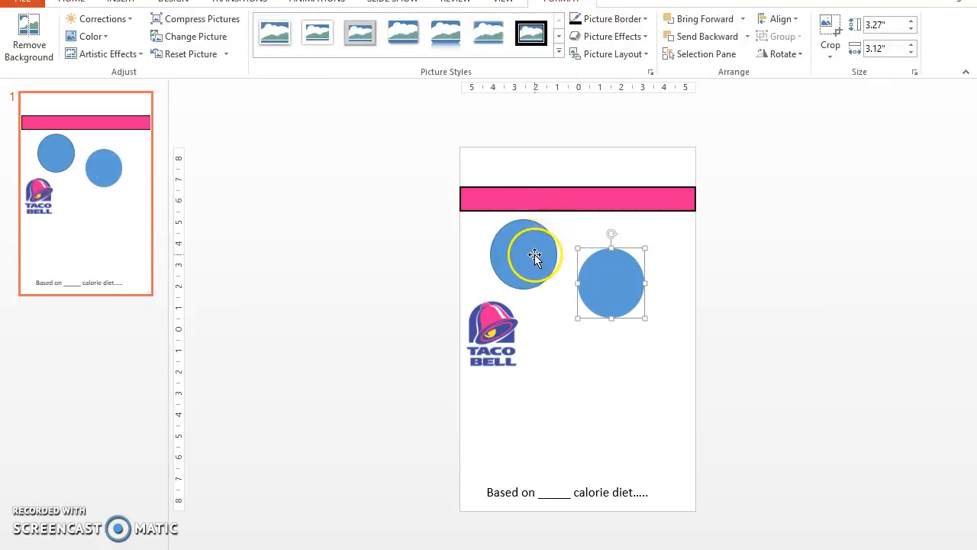
pyautogui.click(534, 254)
pyautogui.click(568, 5)
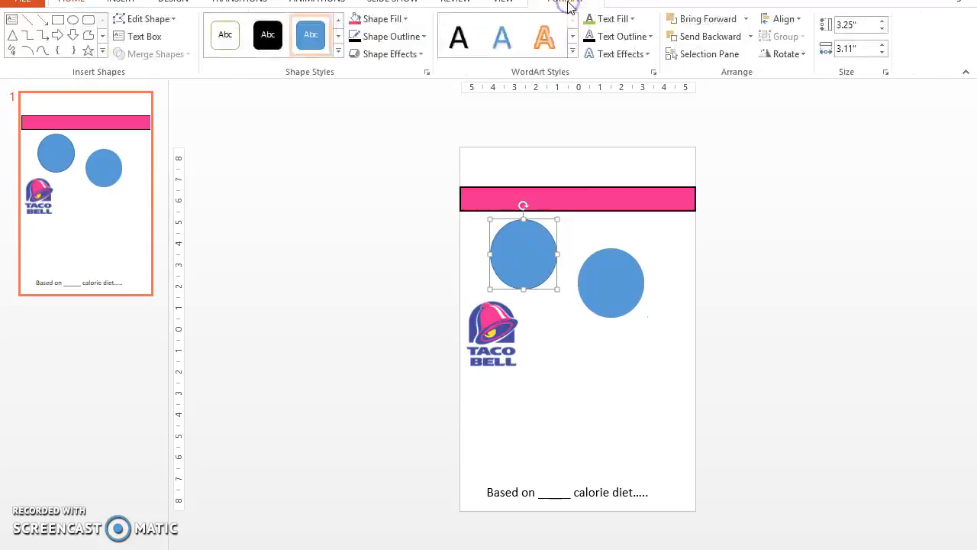
pyautogui.click(609, 282)
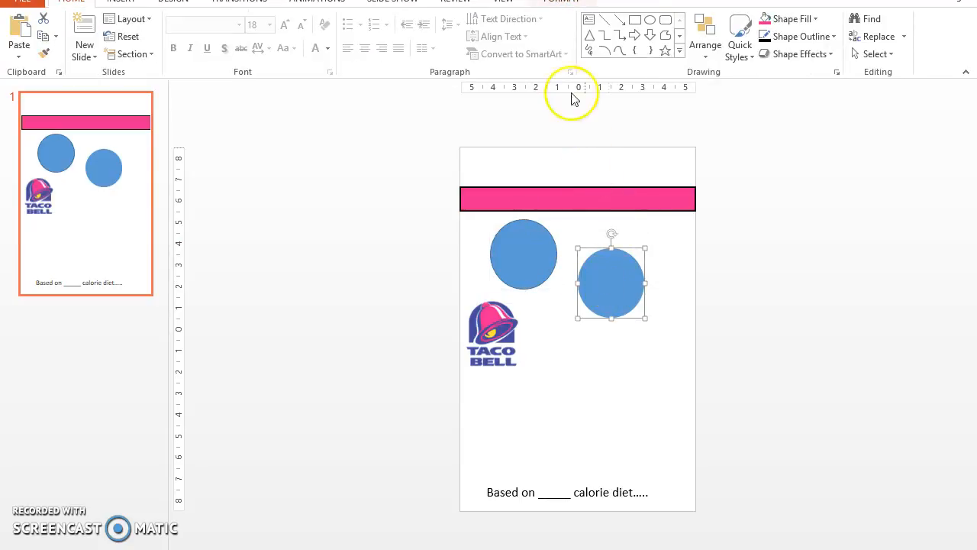
pyautogui.click(566, 6)
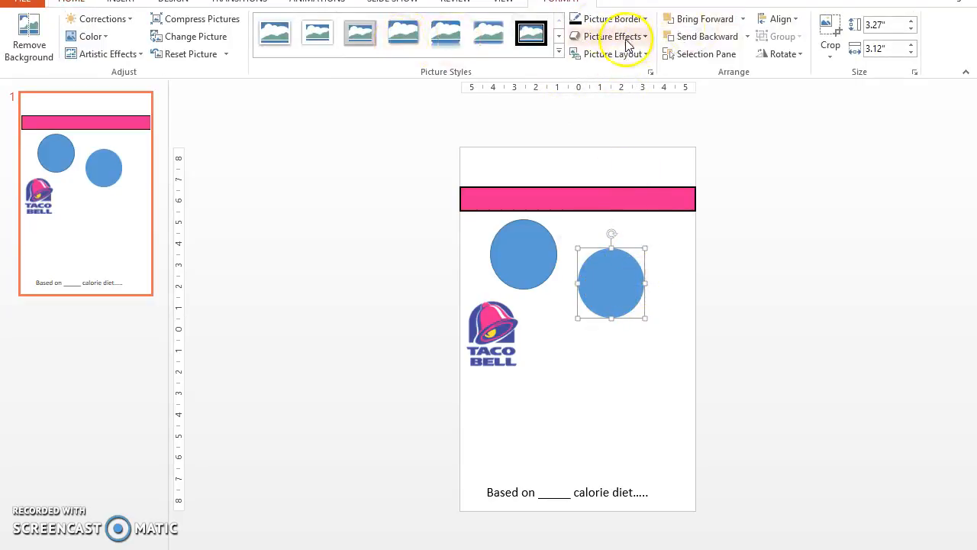
pyautogui.click(644, 19)
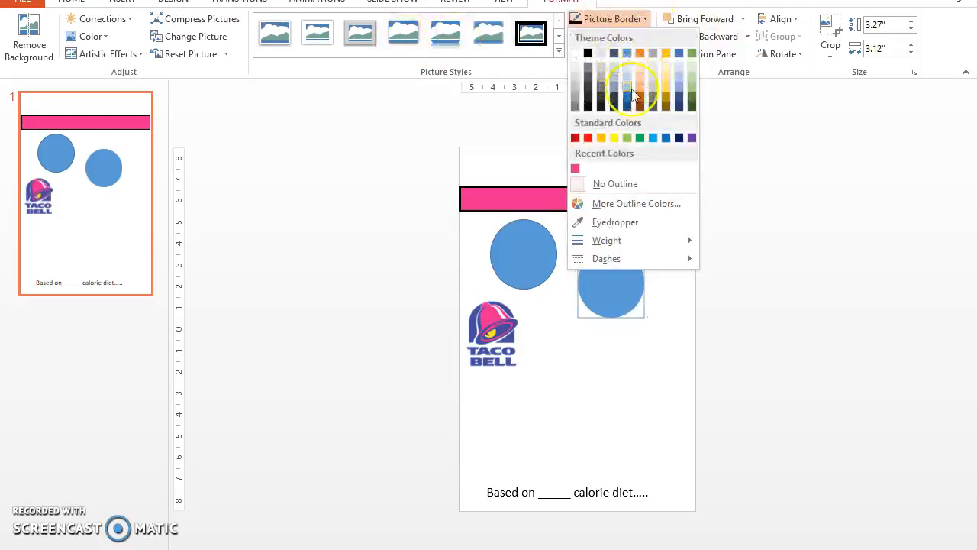
pyautogui.click(690, 137)
pyautogui.click(649, 264)
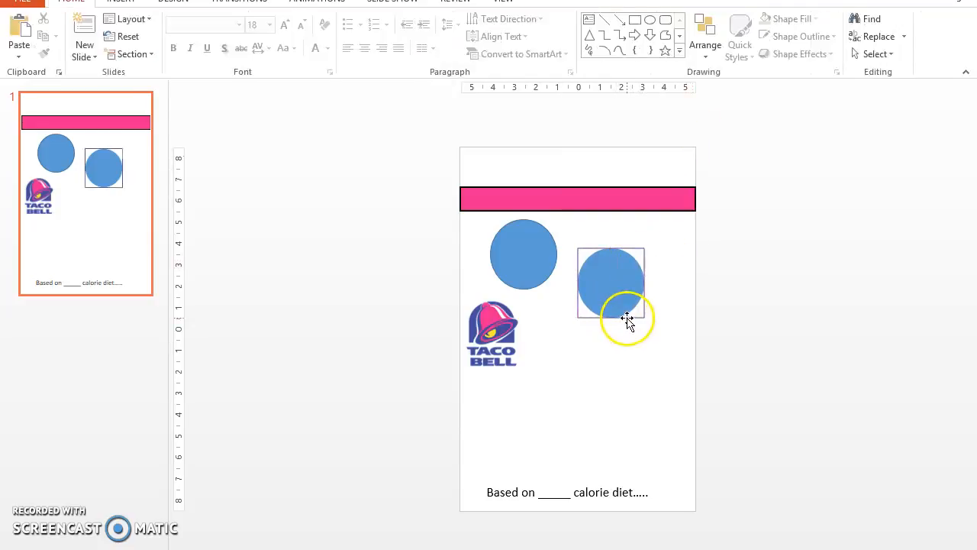
# Step: Replace the picture copy with a copy of the circle pasted using the destination theme, placed near the poster's right edge
pyautogui.click(612, 278)
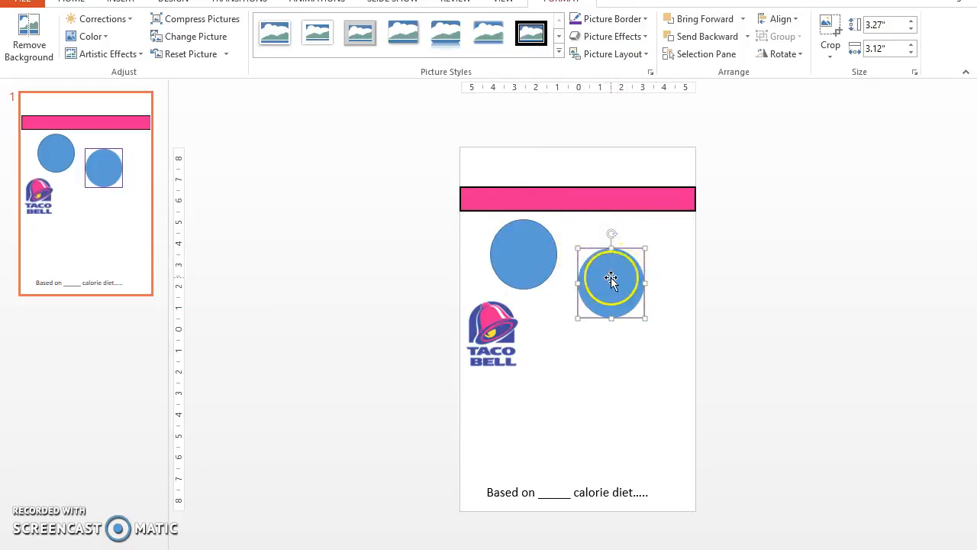
pyautogui.press('Delete')
pyautogui.click(541, 207)
pyautogui.click(528, 260)
pyautogui.rightClick(528, 259)
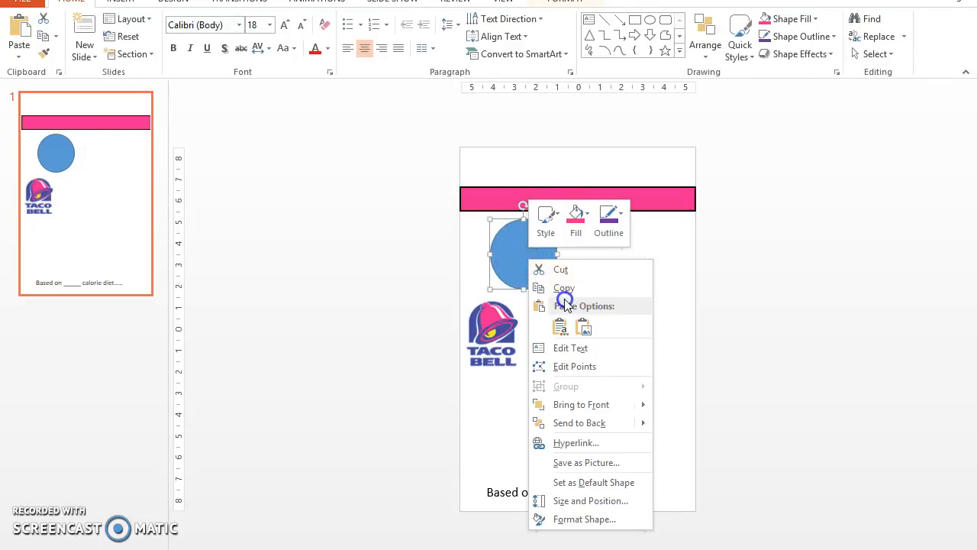
pyautogui.click(567, 287)
pyautogui.click(648, 277)
pyautogui.rightClick(648, 278)
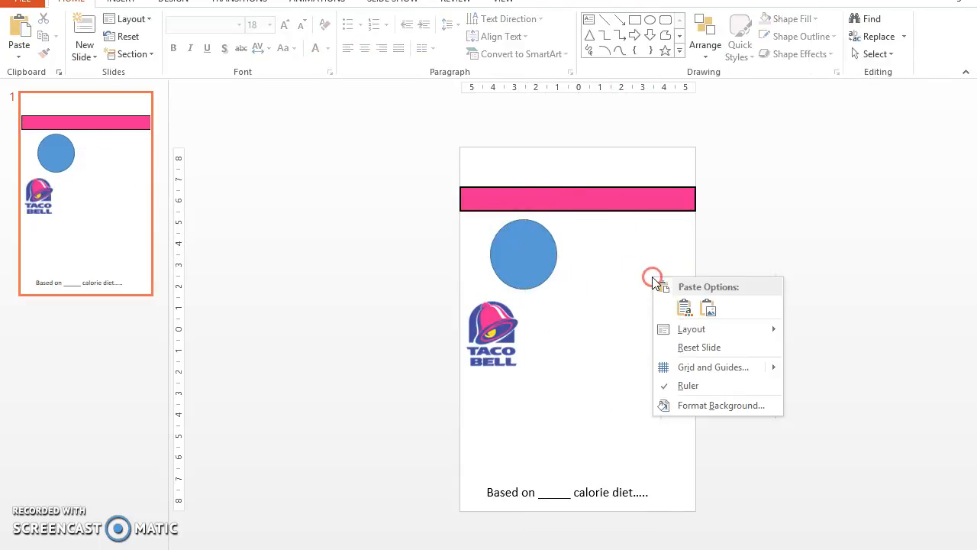
pyautogui.click(684, 308)
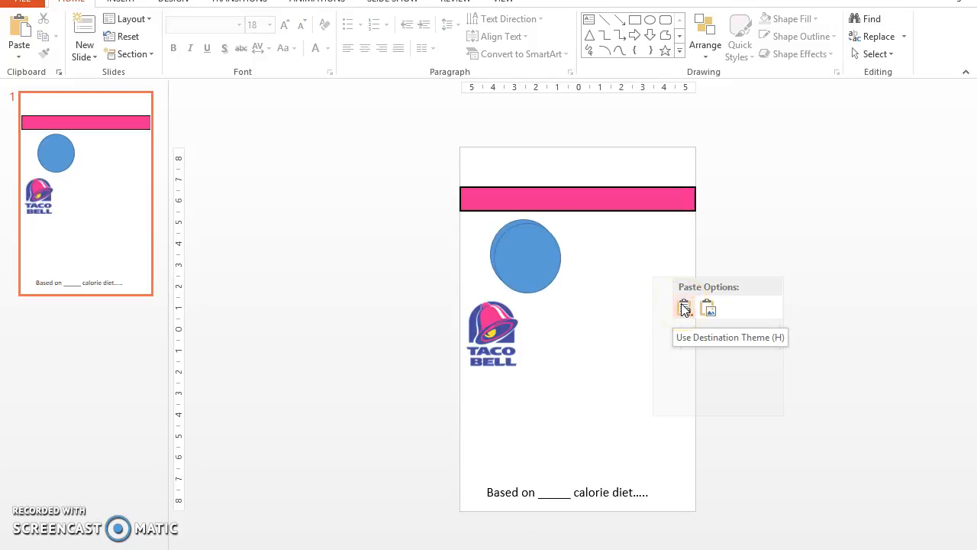
pyautogui.moveTo(511, 260); pyautogui.dragTo(646, 290)
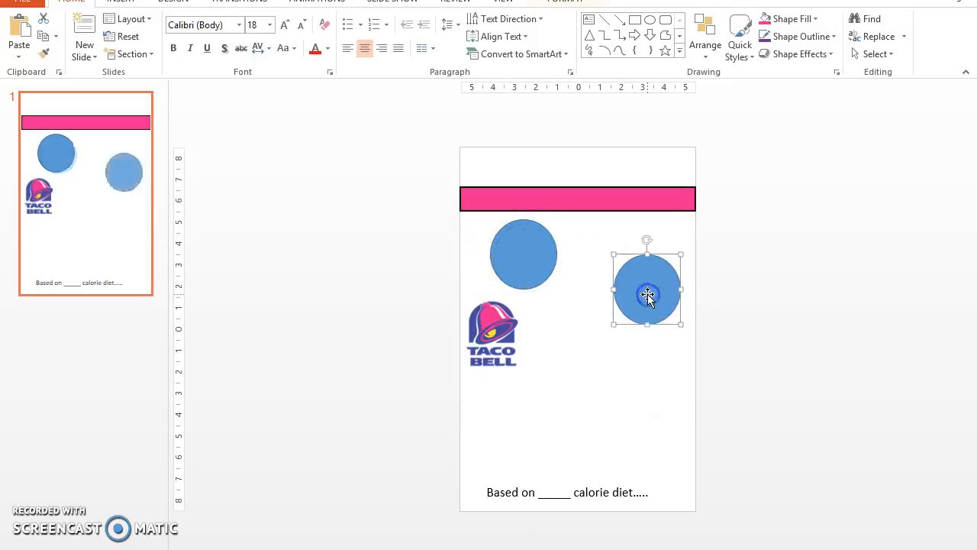
# Step: Examine the shape fill and shape outline options available for the copied circle
pyautogui.click(569, 6)
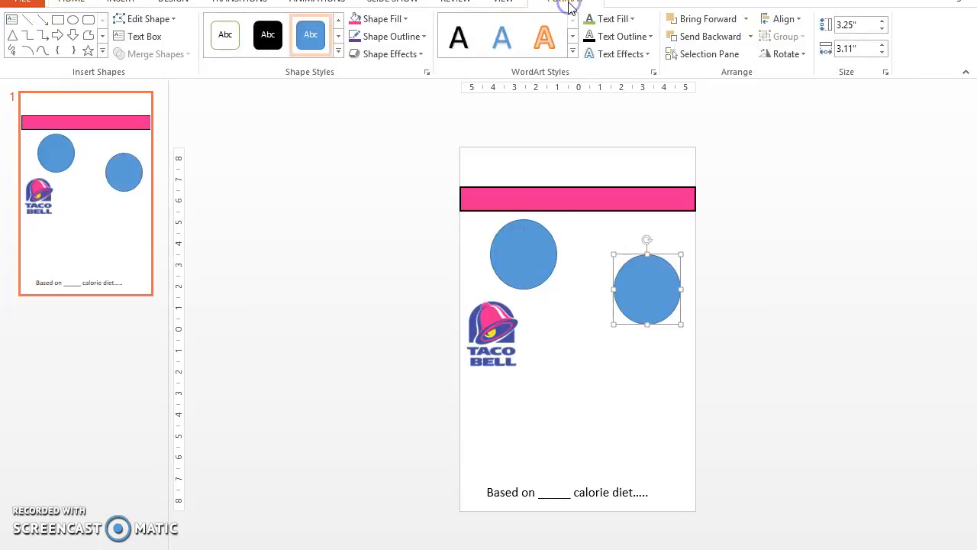
pyautogui.click(407, 19)
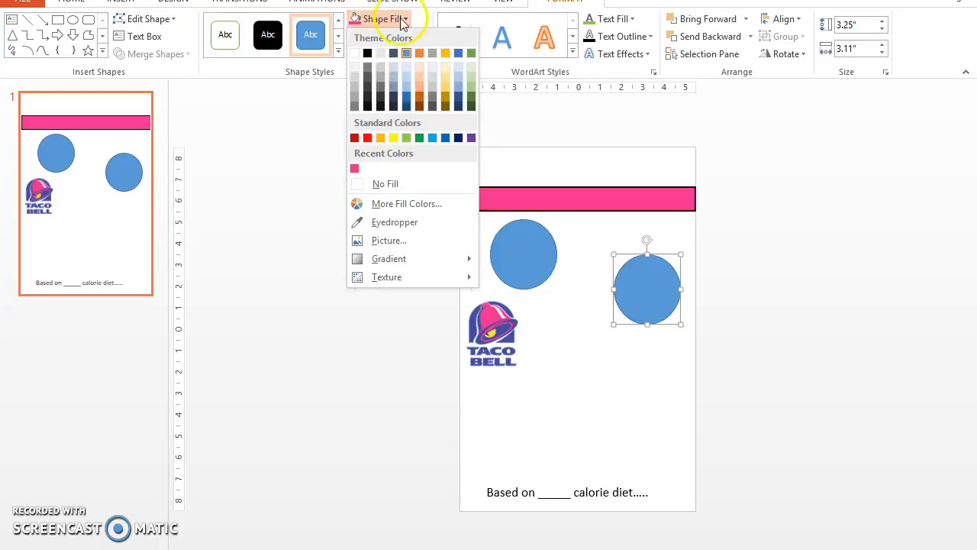
pyautogui.click(406, 18)
pyautogui.click(404, 19)
pyautogui.click(404, 19)
pyautogui.click(422, 36)
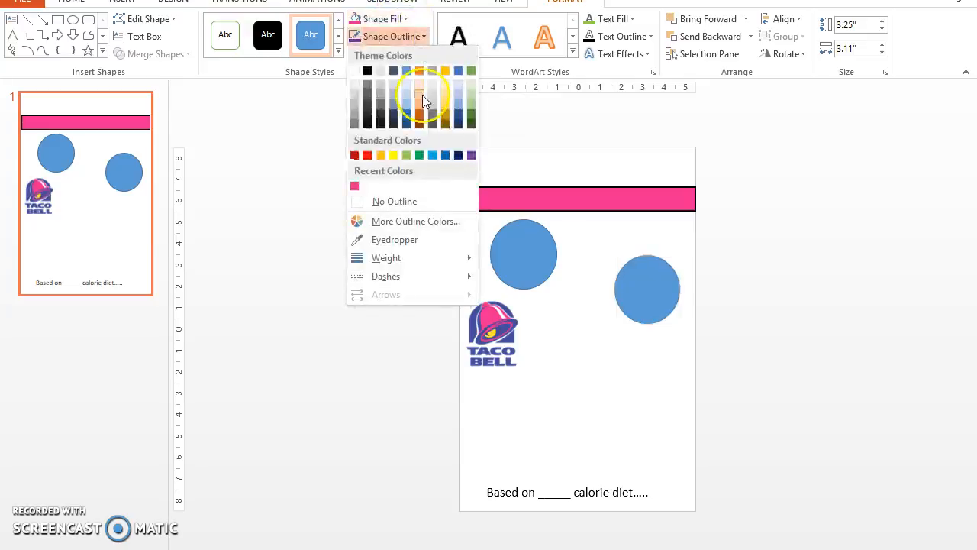
pyautogui.click(422, 36)
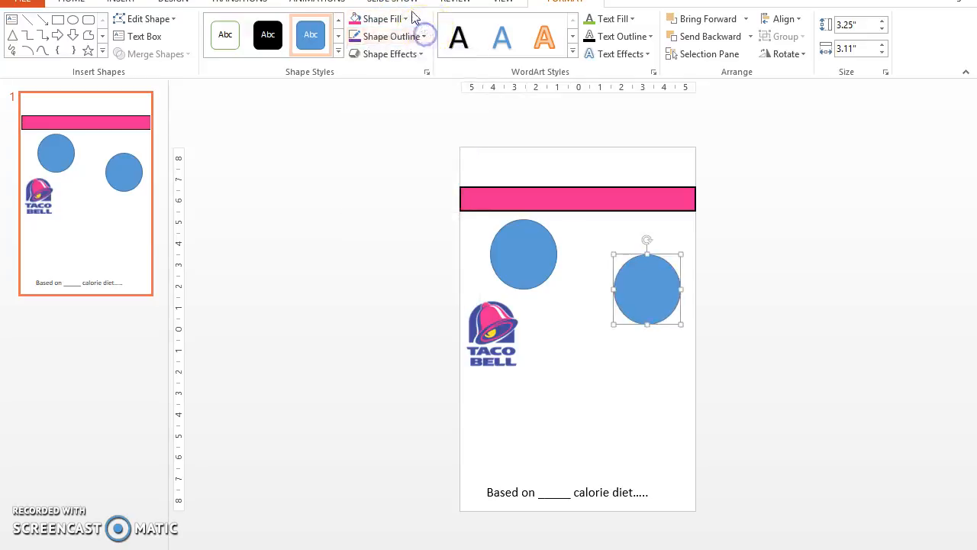